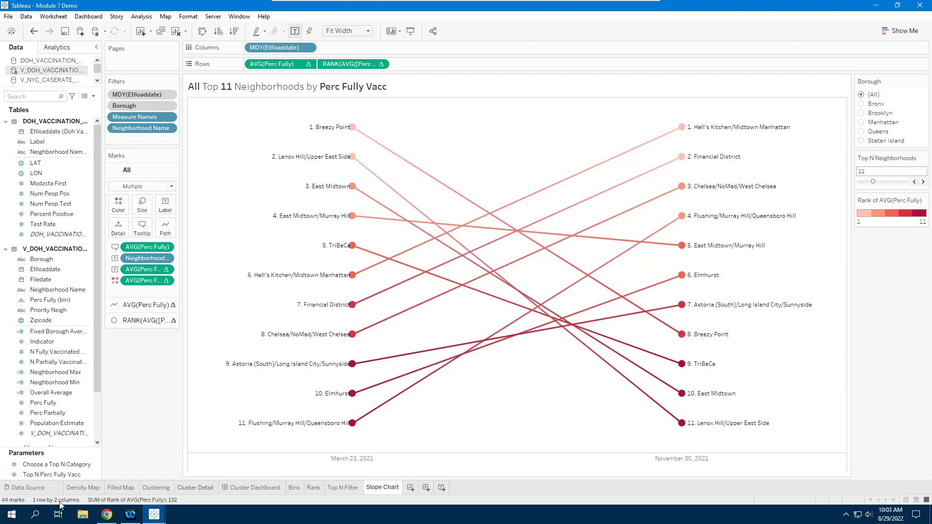
- Duplicate the Filled Map sheet to create Filled Map (2)
right_click(118, 488)
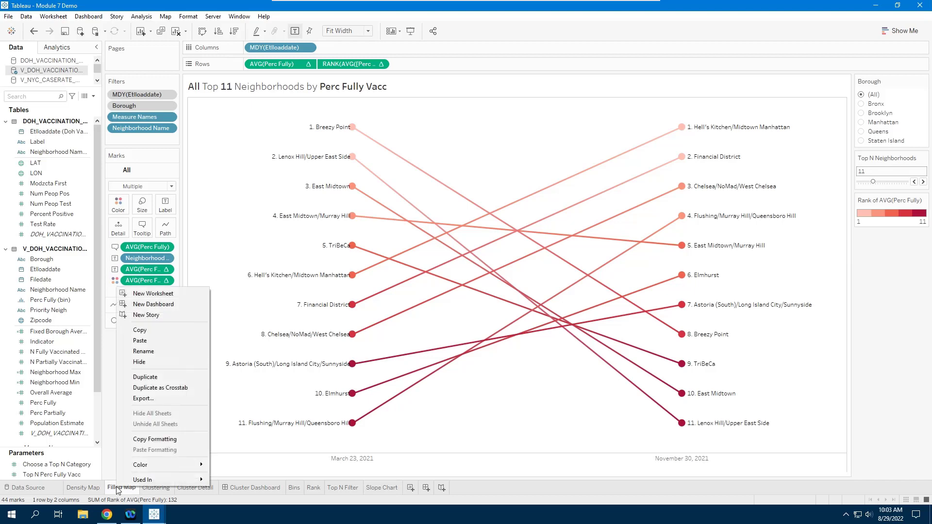
left_click(152, 379)
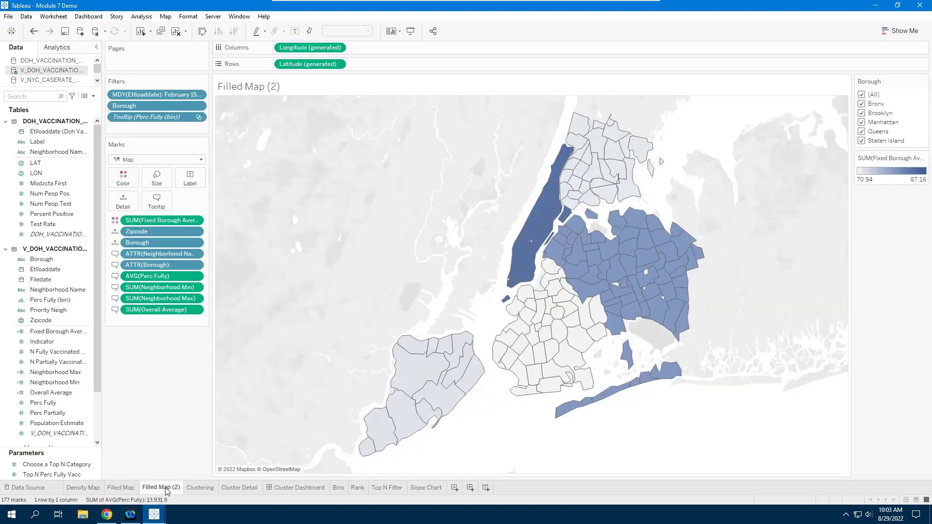
- On Filled Map (2), drag the Tooltip (Perc Fully (bin)) filter off the Filters shelf
left_click(162, 491)
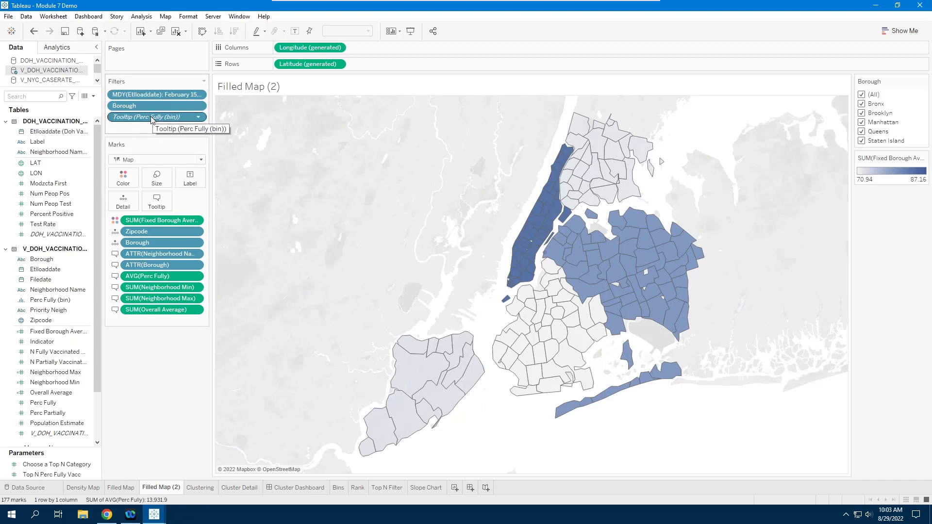
left_click_drag(152, 117, 130, 426)
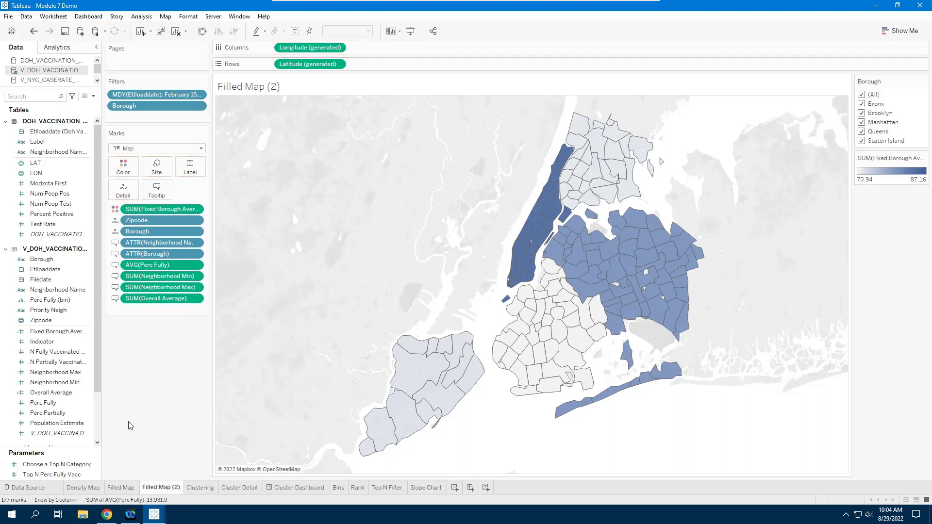
mouse_move(121, 495)
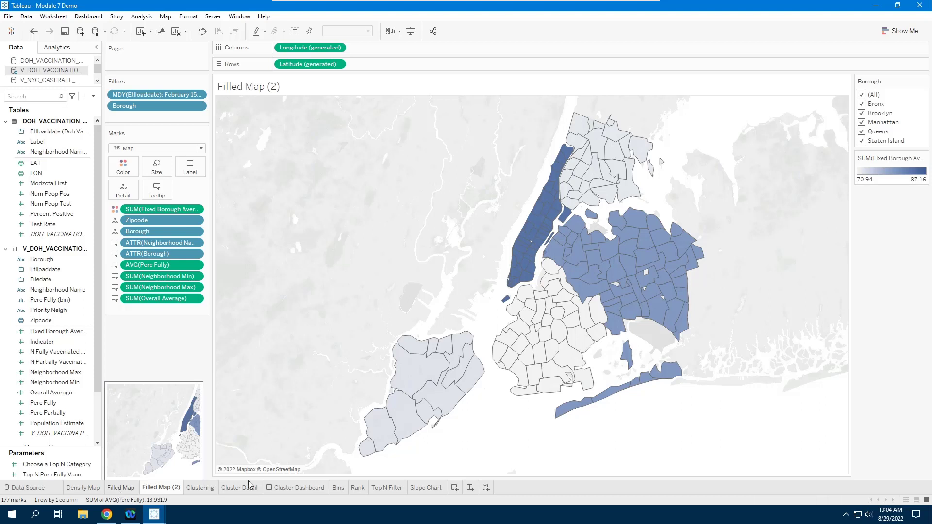
mouse_move(340, 495)
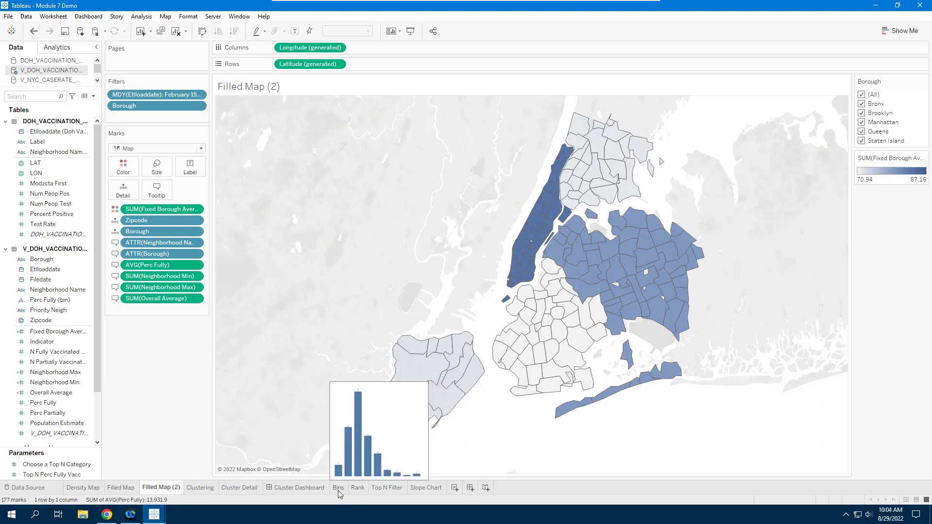
mouse_move(166, 493)
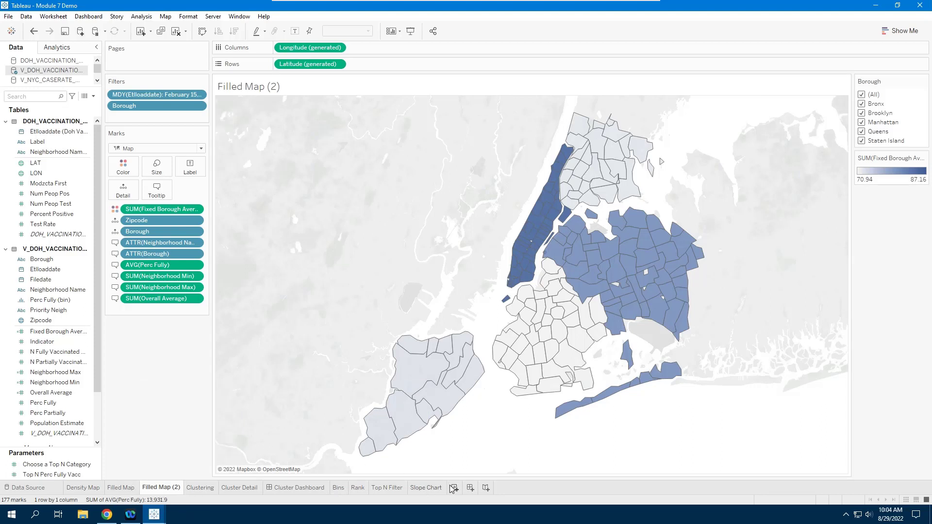
- Create a new dashboard named 'Module 7 Output' holding a vertical container with a blank object
left_click(470, 488)
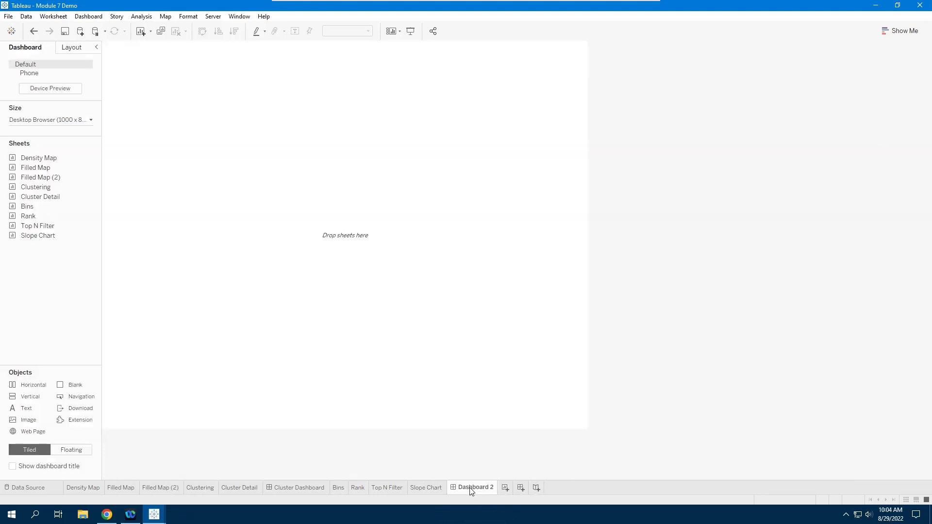
type("Module 7 Output")
key("Return")
left_click_drag(32, 399, 245, 269)
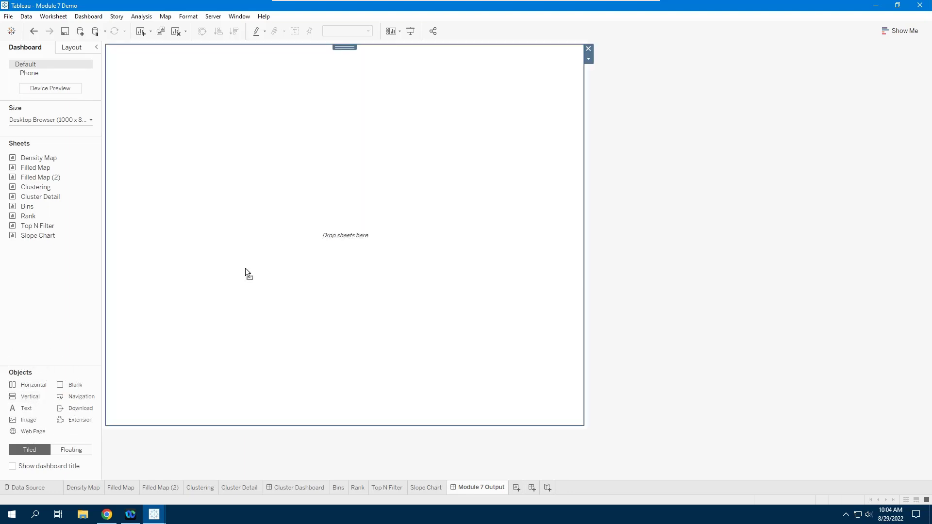
left_click_drag(73, 385, 289, 276)
- Stack Filled Map (2), the Bins histogram and the Slope Chart top to bottom
left_click_drag(38, 168, 316, 103)
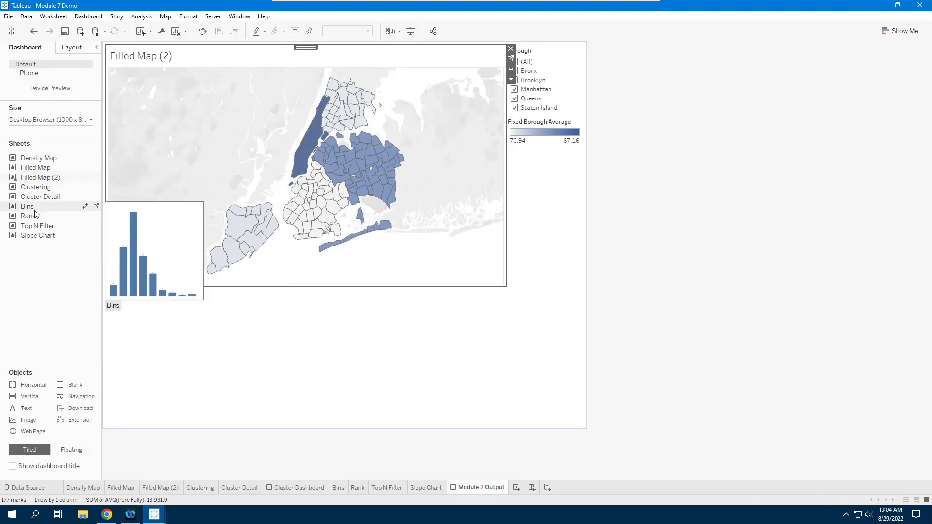
left_click_drag(32, 208, 256, 284)
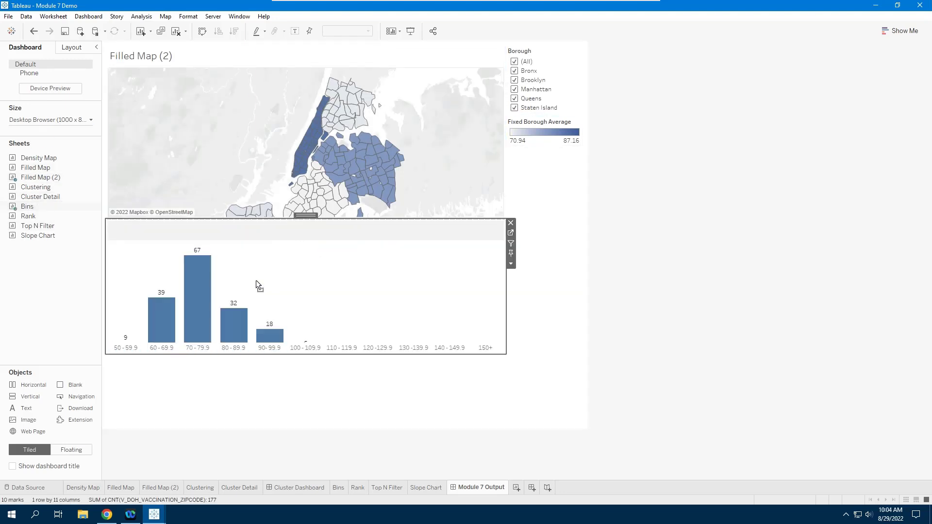
left_click_drag(34, 238, 291, 345)
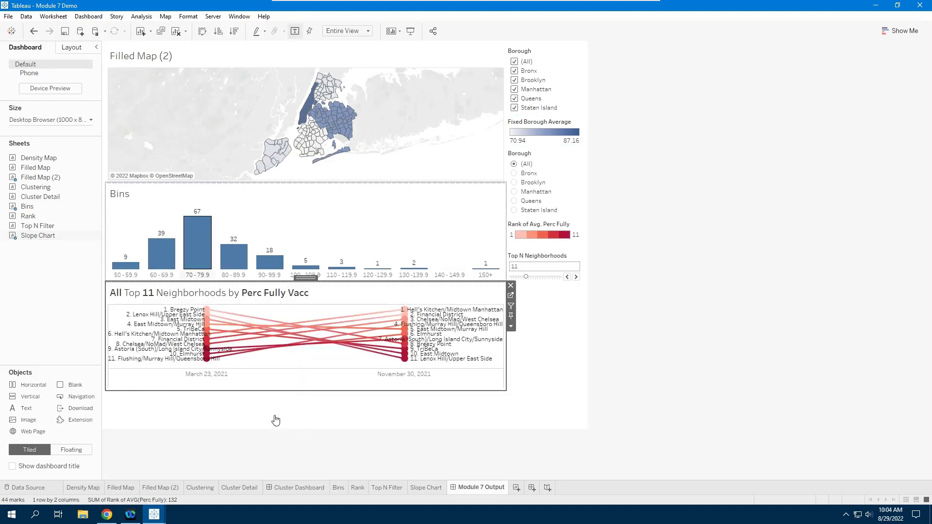
left_click(276, 420)
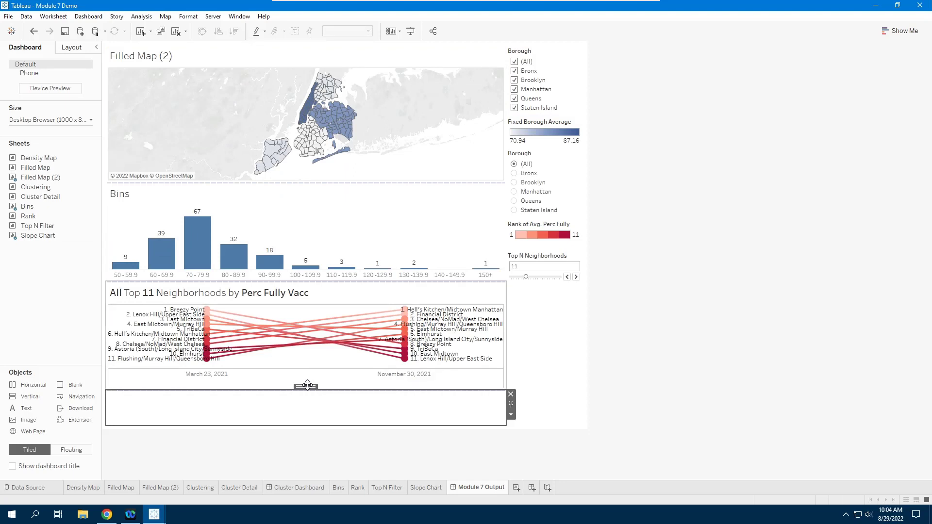
- Move the blank tile between the map and Bins and set its height to 20
left_click_drag(307, 386, 352, 191)
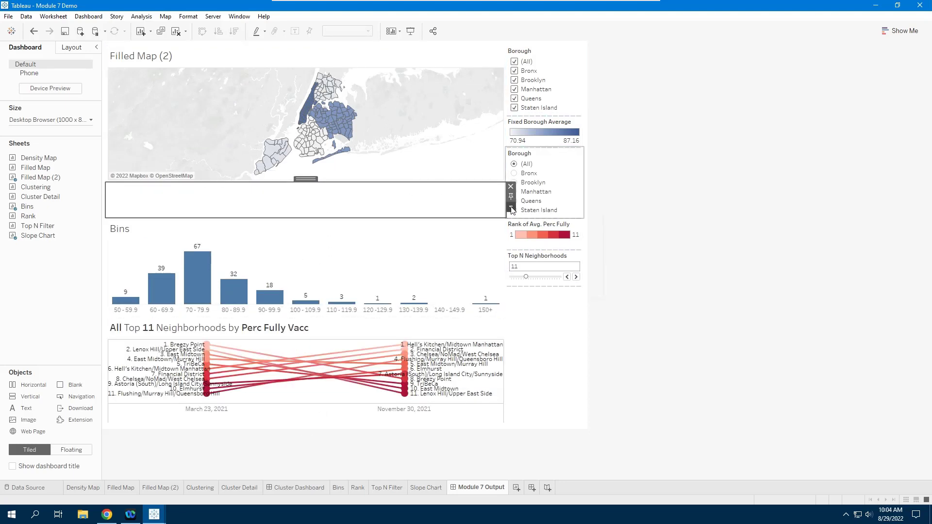
left_click(511, 208)
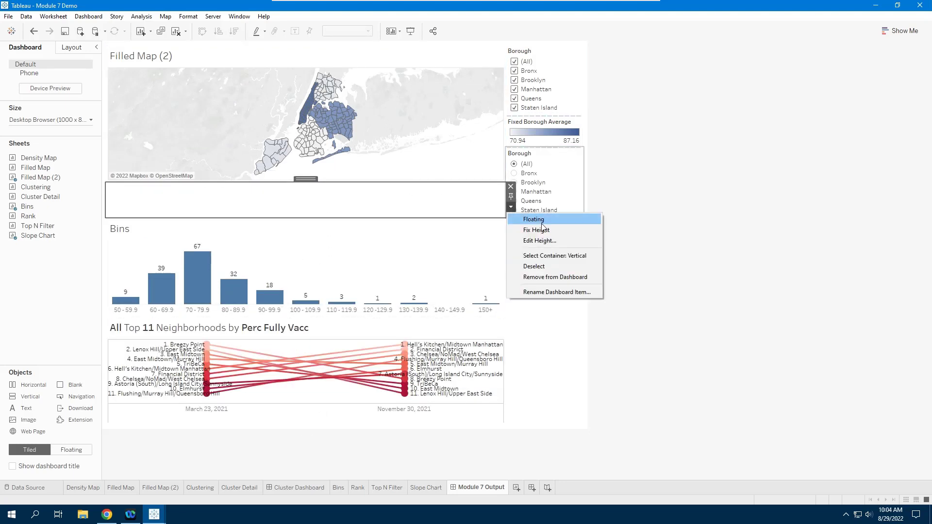
left_click(545, 240)
type("20")
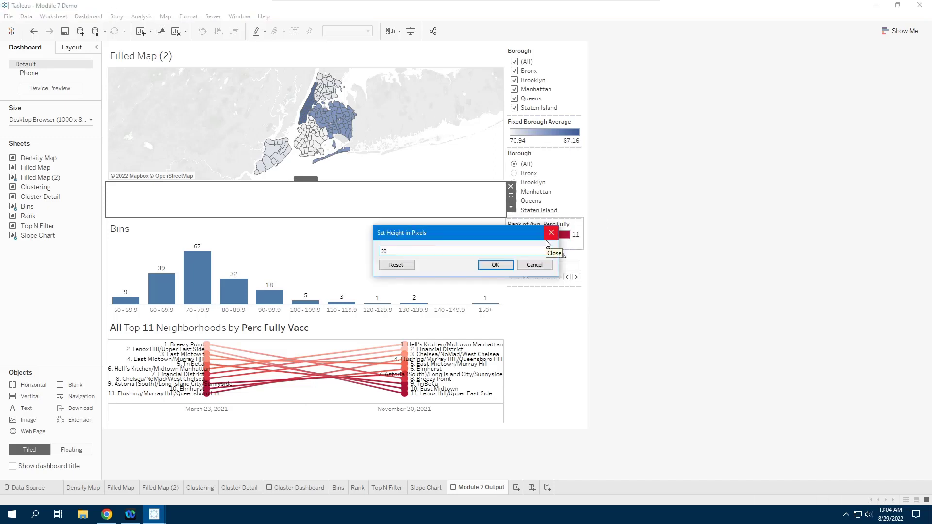
key("Return")
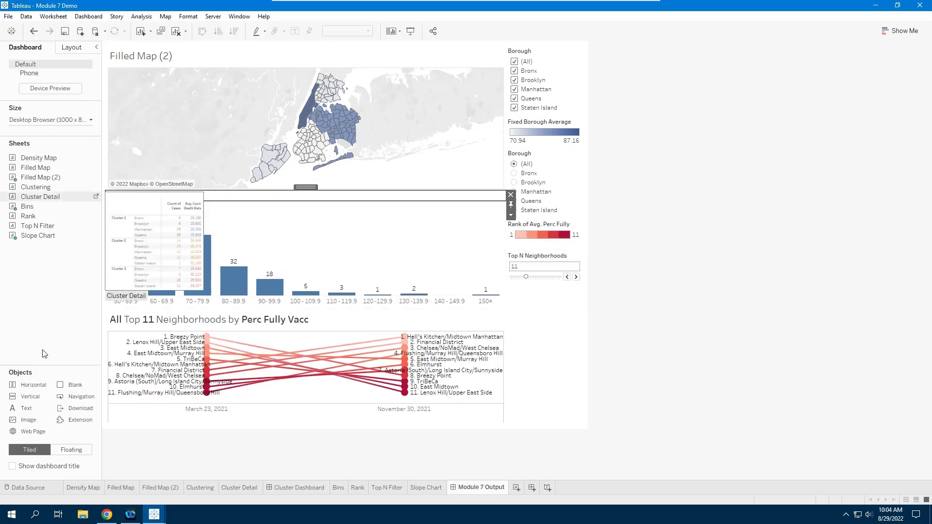
- Add another blank spacer above the Slope Chart, 20 pixels high
left_click_drag(75, 387, 264, 310)
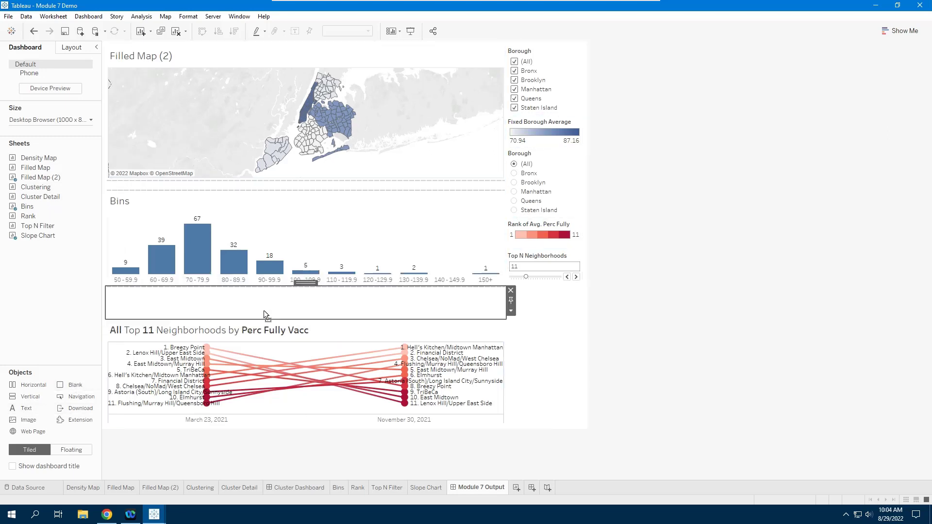
left_click(511, 312)
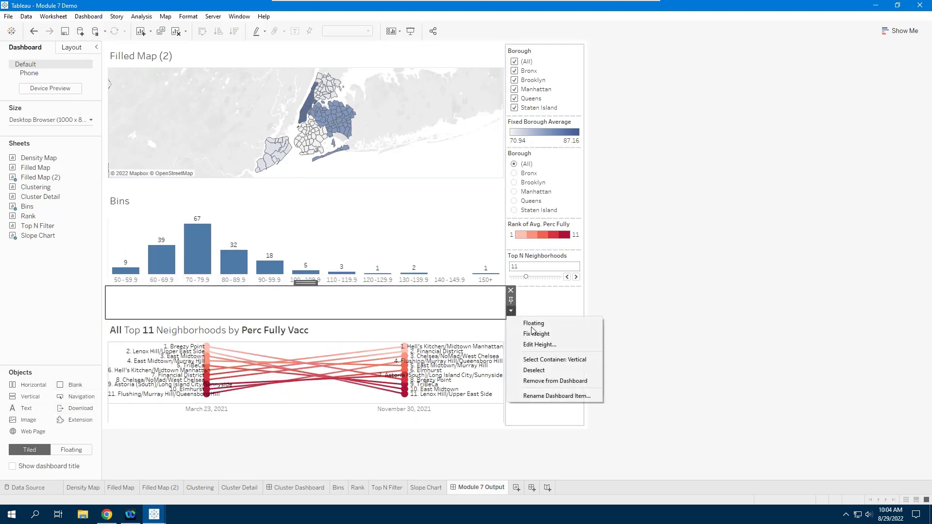
left_click(541, 345)
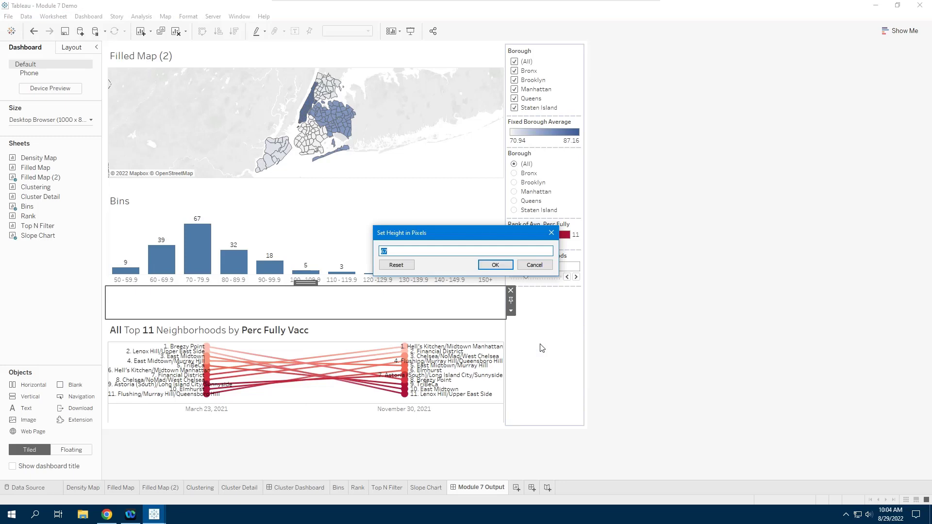
type("20")
key("Return")
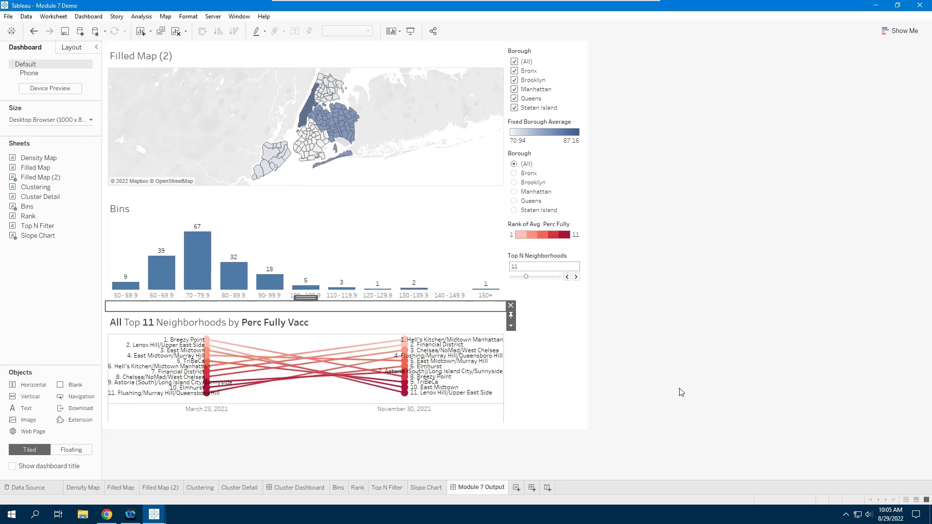
- Raise the dashboard height in three 100 px steps to 1100 px, then scroll down to review
left_click(61, 120)
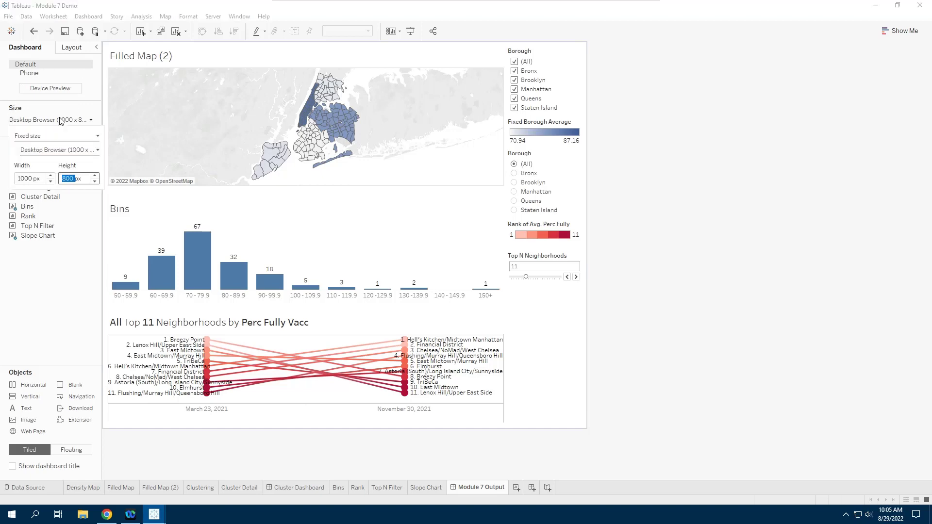
left_click(95, 176)
left_click(94, 176)
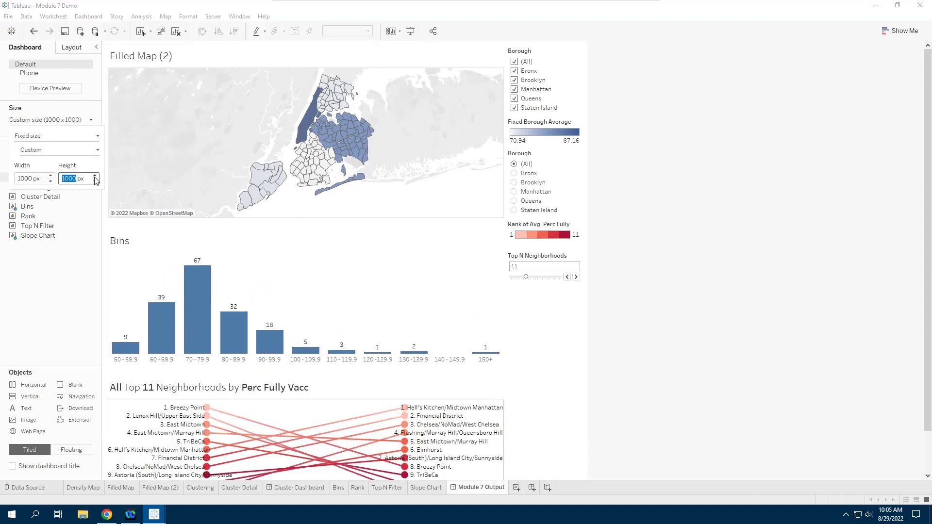
left_click(94, 177)
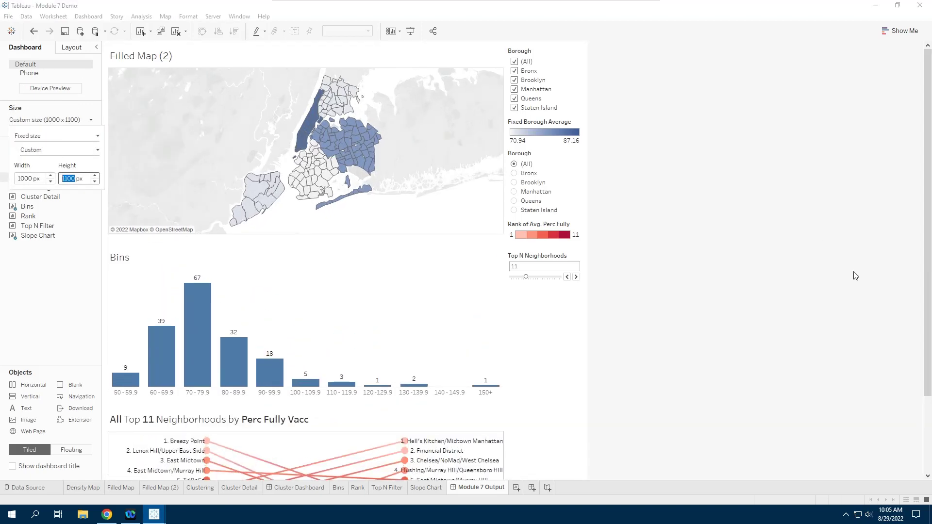
left_click(745, 307)
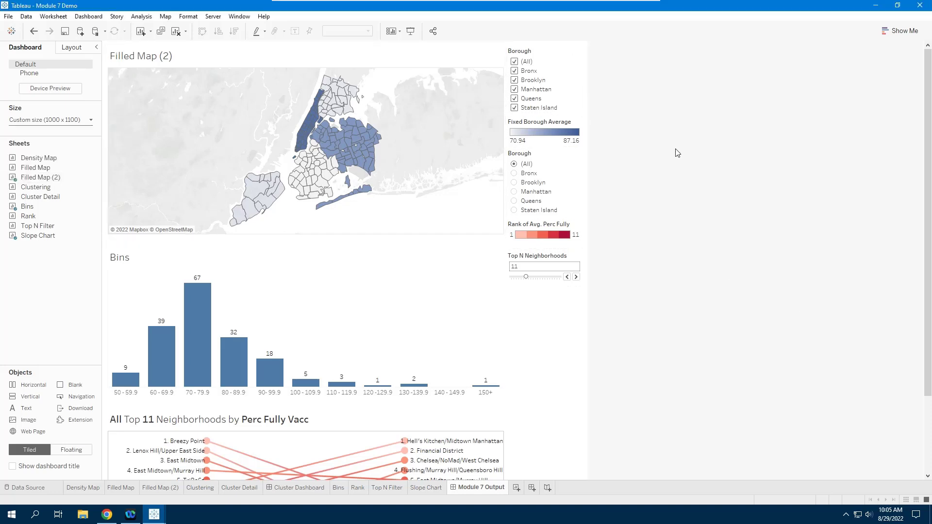
left_click_drag(930, 121, 930, 174)
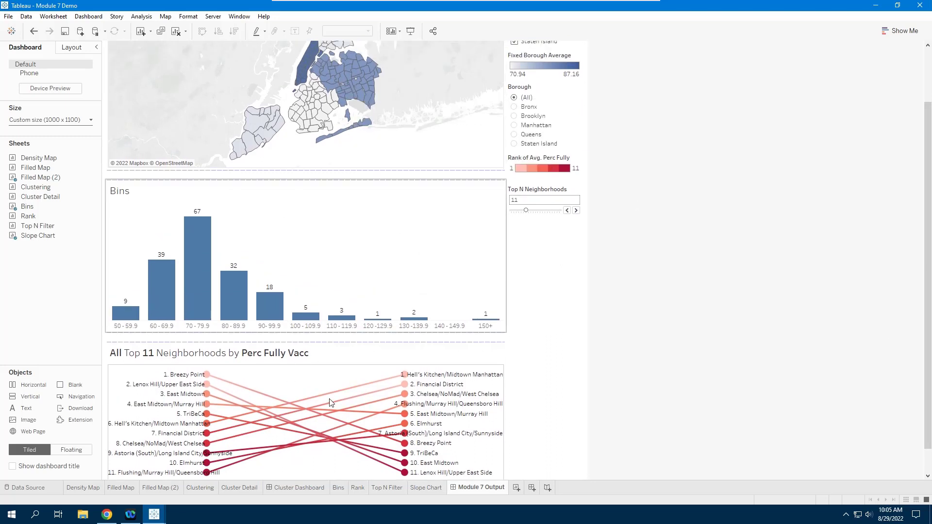
mouse_move(208, 378)
- In the Slope Chart worksheet, set the rank colour palette's end colour to dark blue #335494
left_click(342, 381)
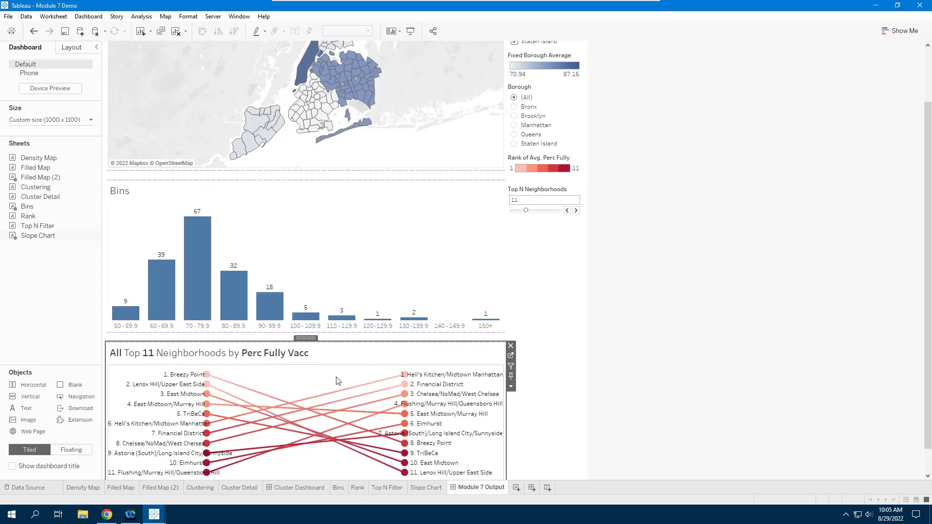
left_click(510, 358)
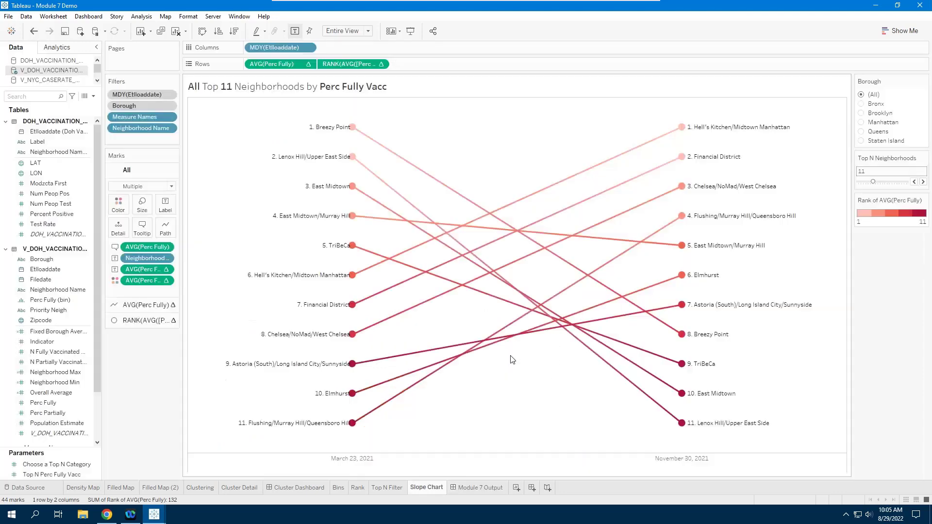
left_click(119, 207)
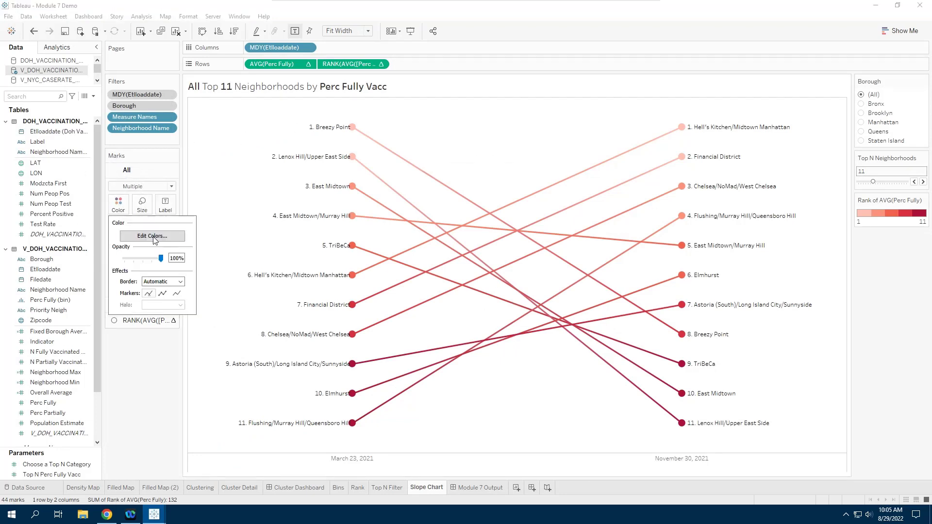
left_click(154, 237)
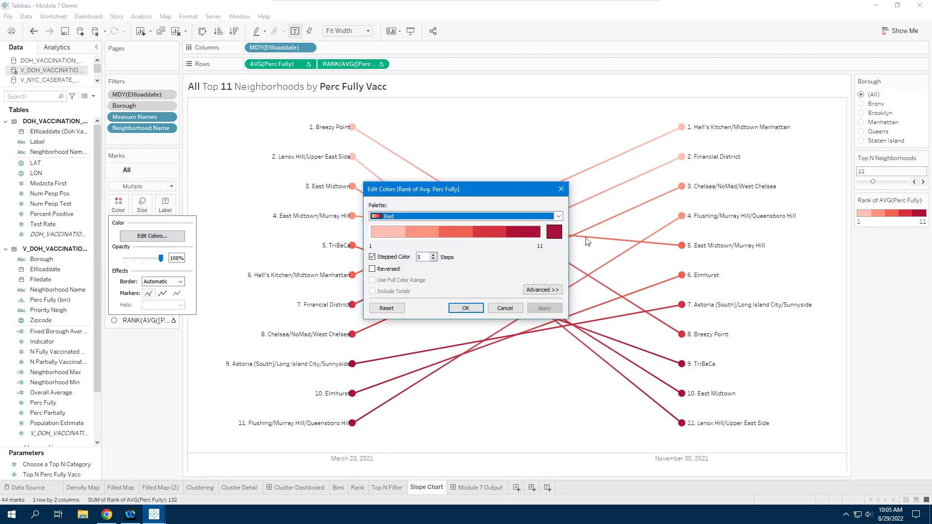
left_click(556, 232)
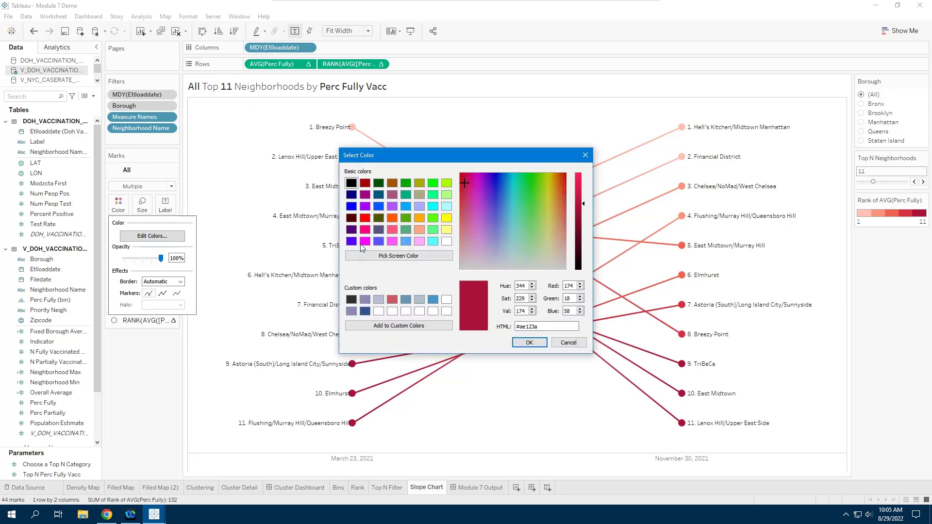
left_click(365, 311)
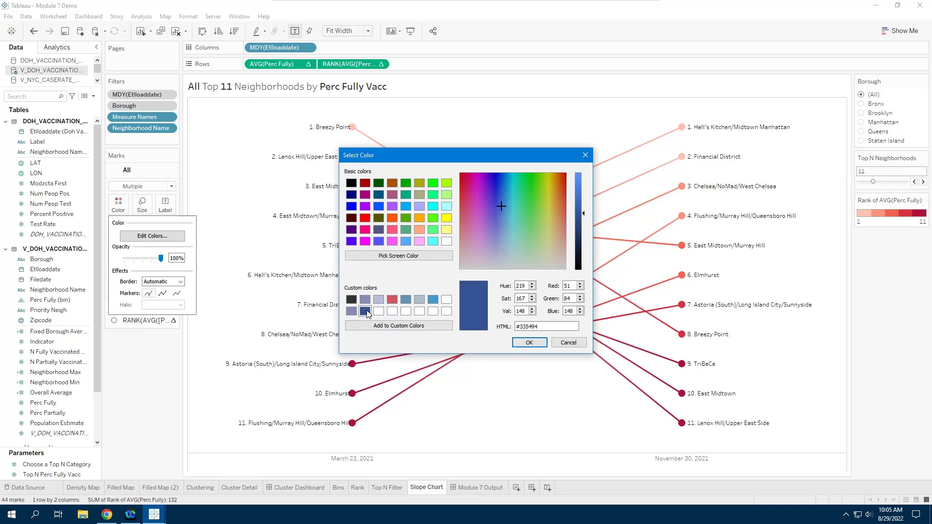
left_click(532, 344)
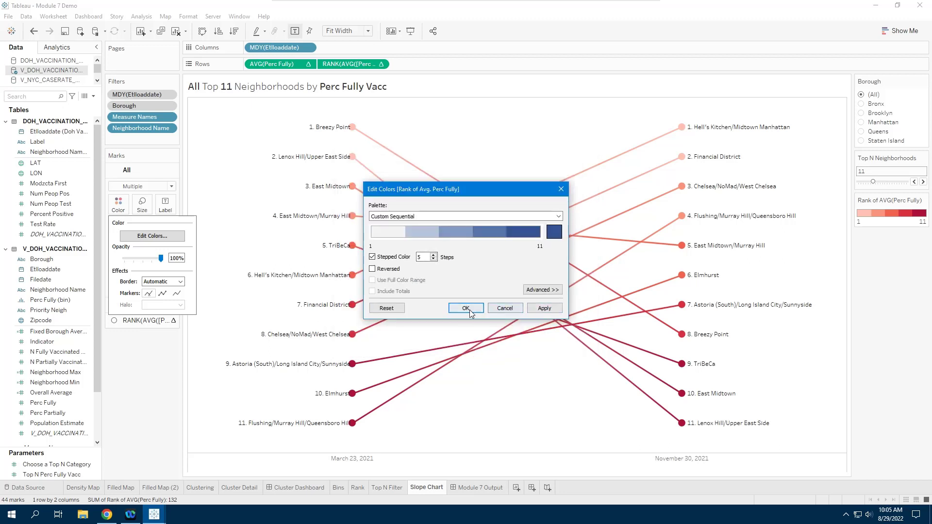
- Reverse the blue palette so rank 1 is darkest, apply it, and return to the dashboard
left_click(373, 270)
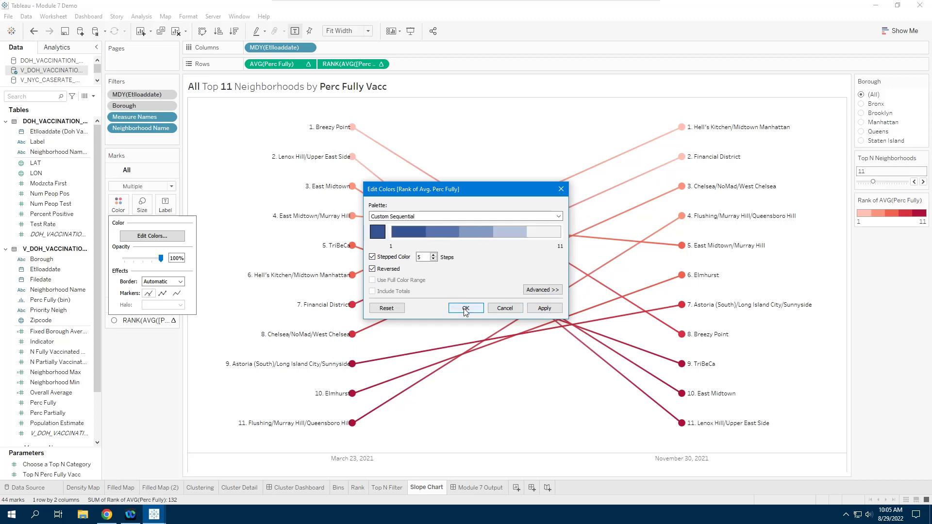
left_click(540, 308)
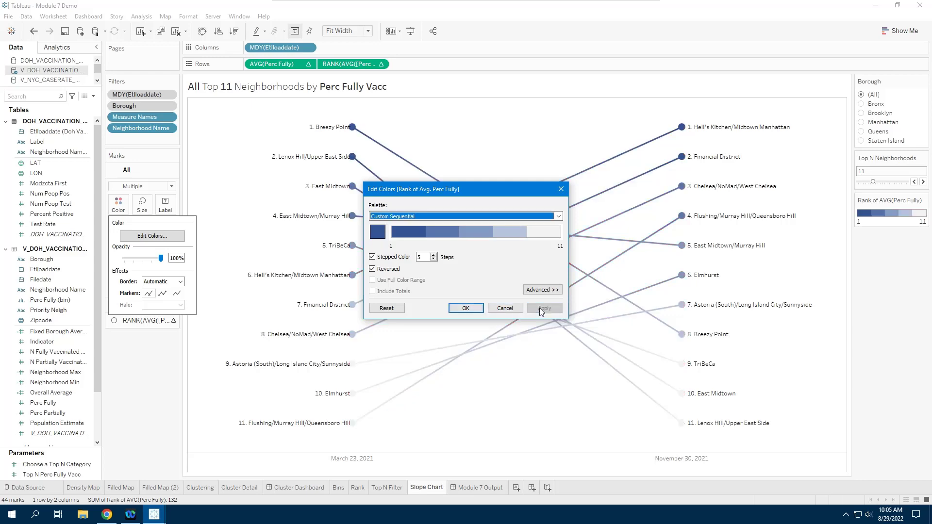
left_click(464, 309)
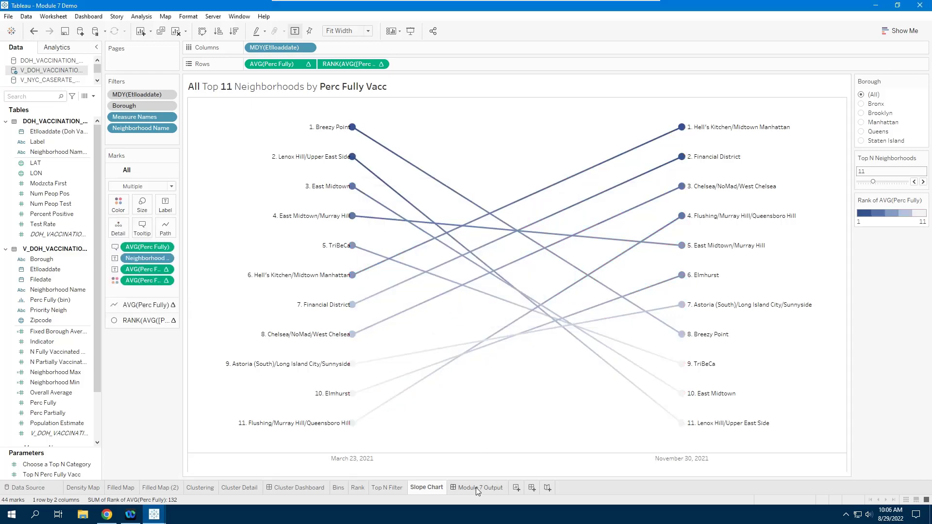
left_click(476, 488)
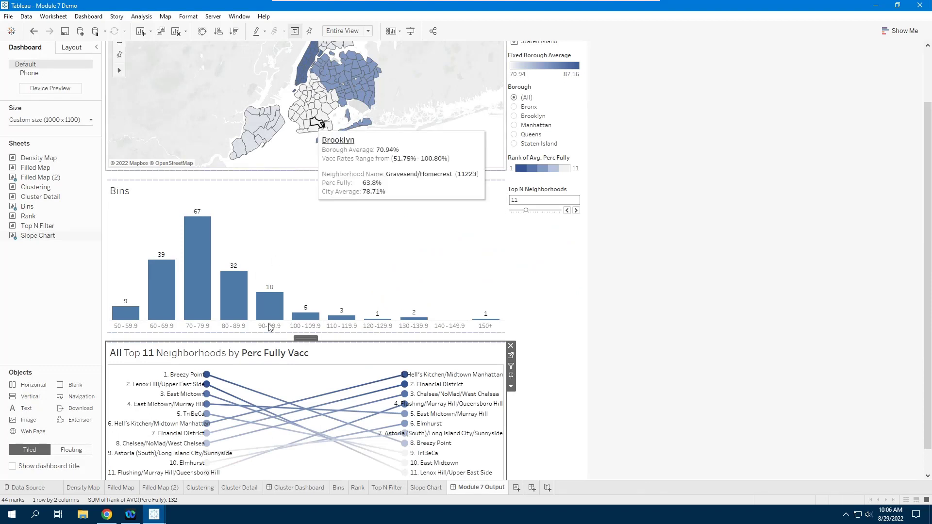
- Scroll through the dashboard and clear the slope chart selection
mouse_move(401, 385)
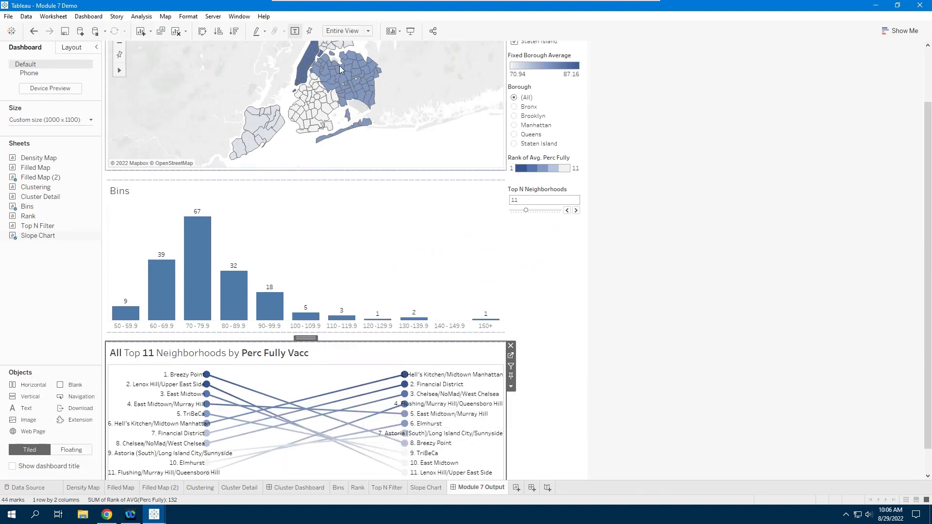
scroll(707, 217, "up", 1)
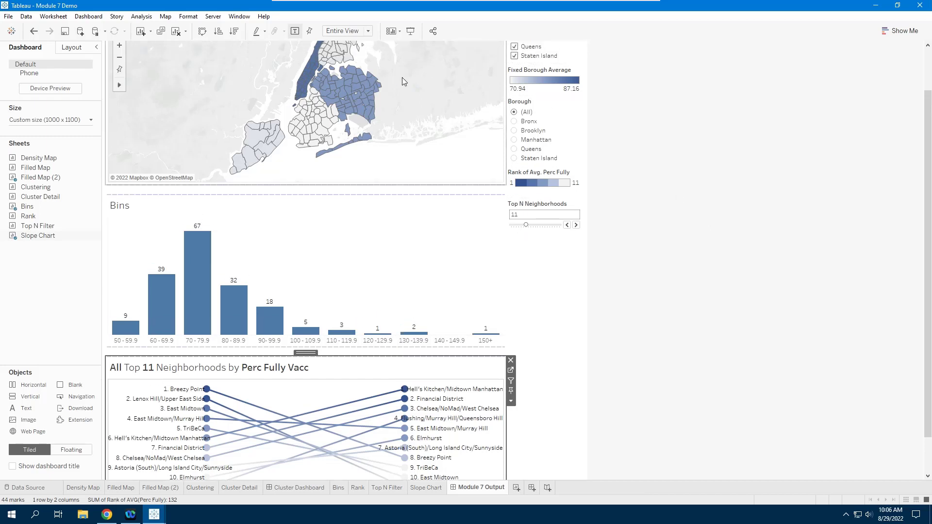
scroll(311, 89, "up", 2)
scroll(358, 94, "down", 1)
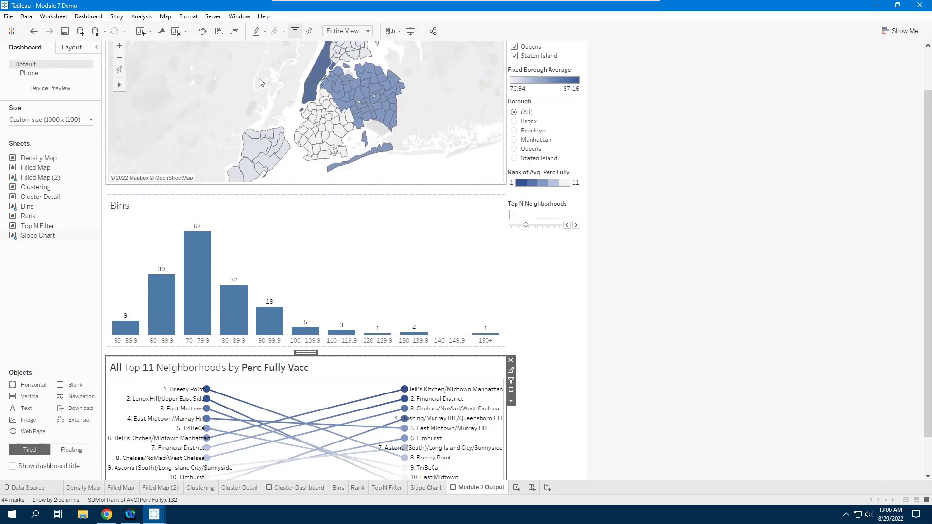
scroll(373, 92, "down", 1)
left_click(634, 148)
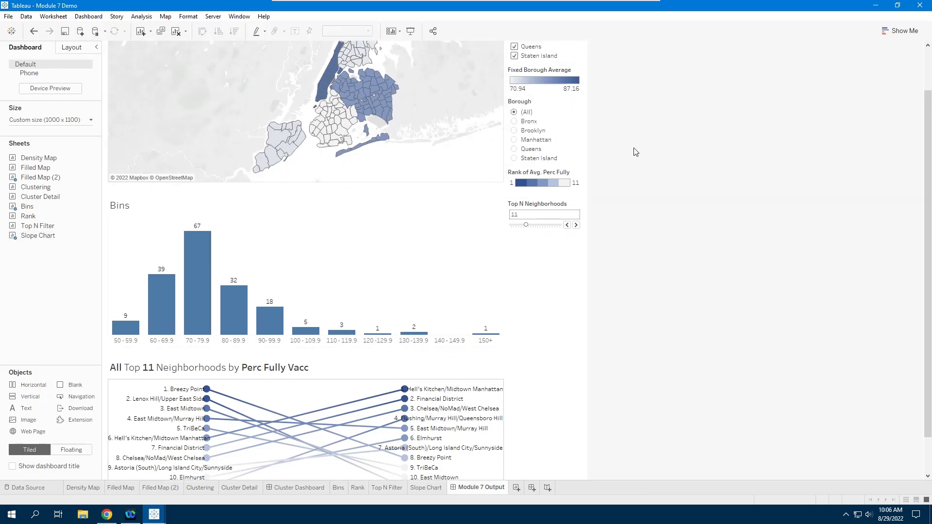
scroll(889, 156, "up", 1)
scroll(925, 158, "up", 3)
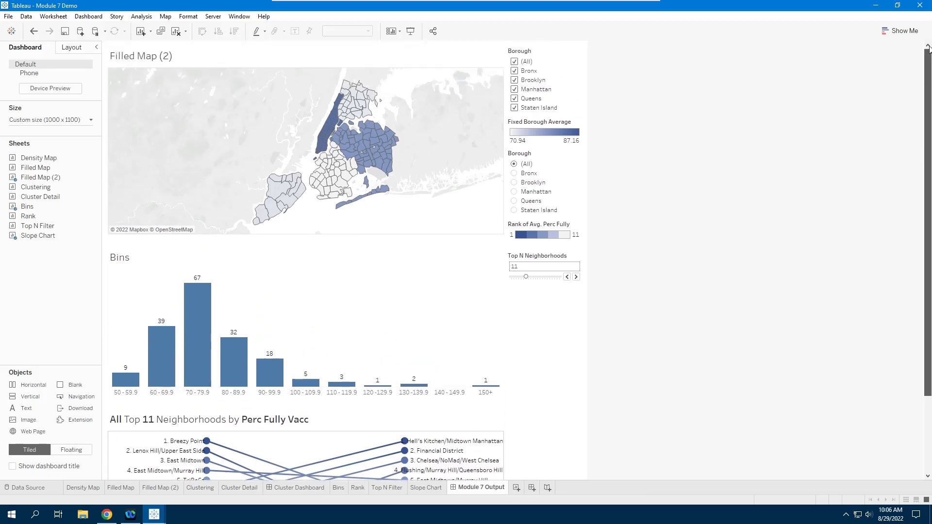
- Remove the Borough checkbox filter, Fixed Borough Average legend and Borough radio-button filter
left_click(527, 54)
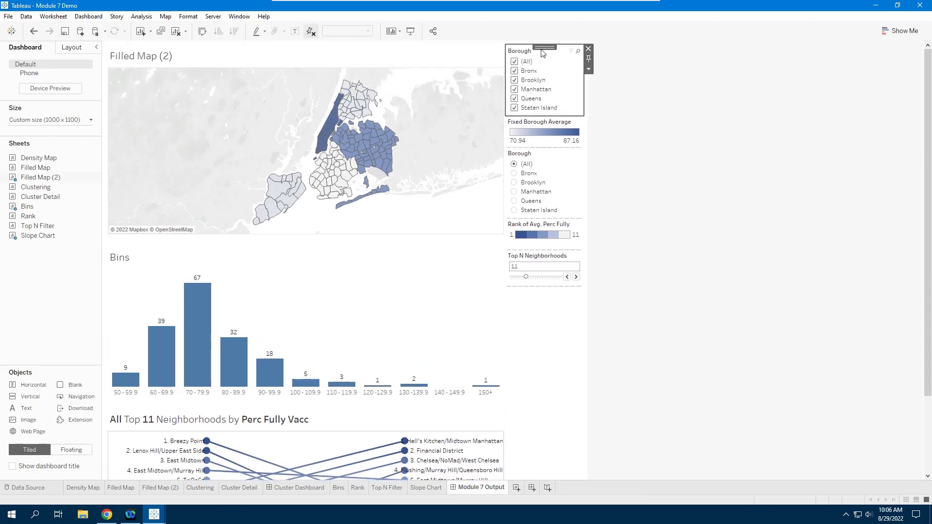
left_click(589, 49)
left_click(558, 53)
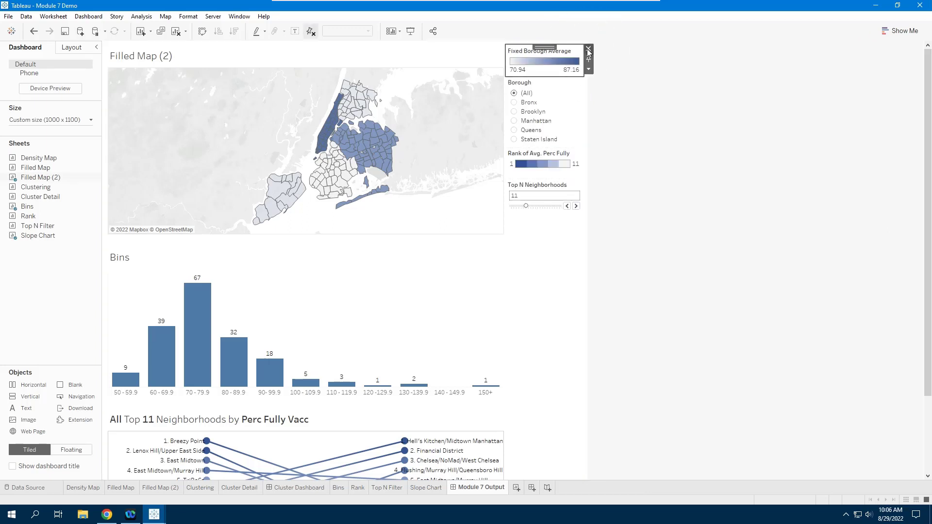
left_click(588, 50)
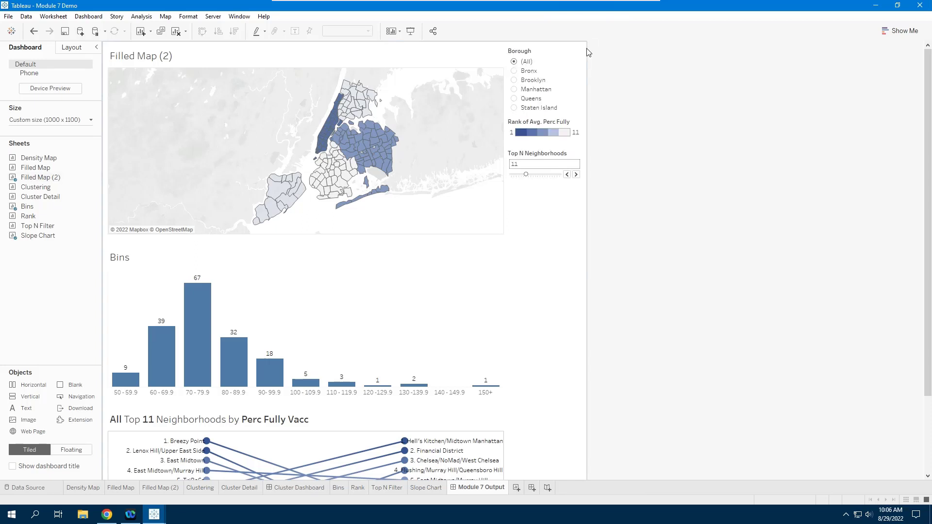
left_click(531, 55)
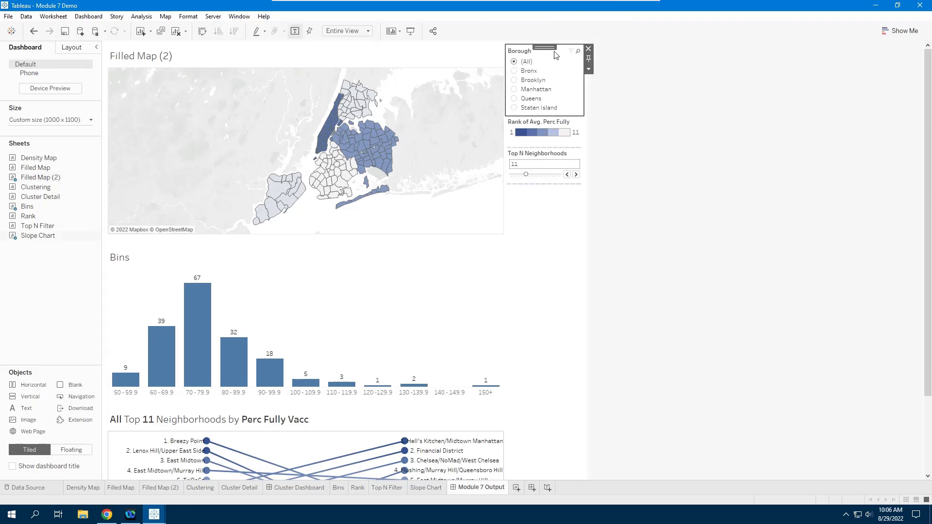
left_click(589, 50)
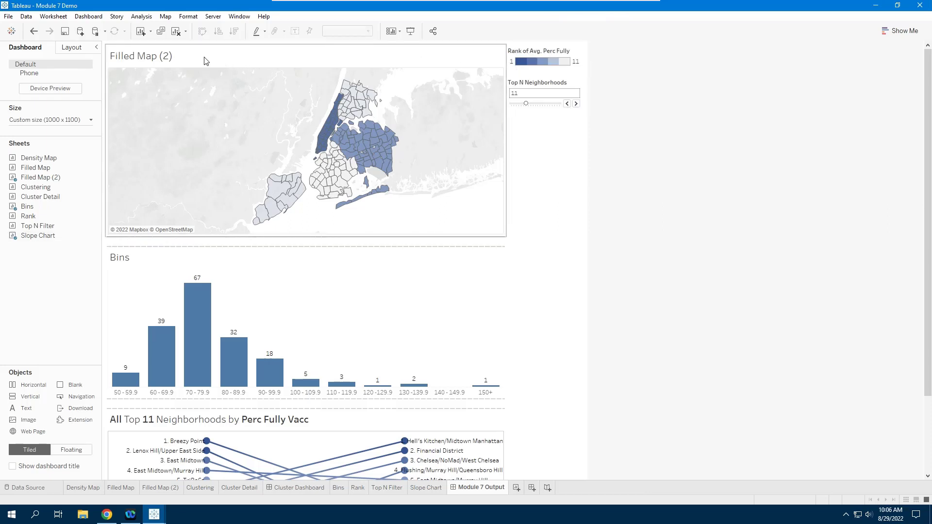
- Retitle the map 'Filled Map' with 'High | Low' below, making High bold dark blue
double_click(178, 59)
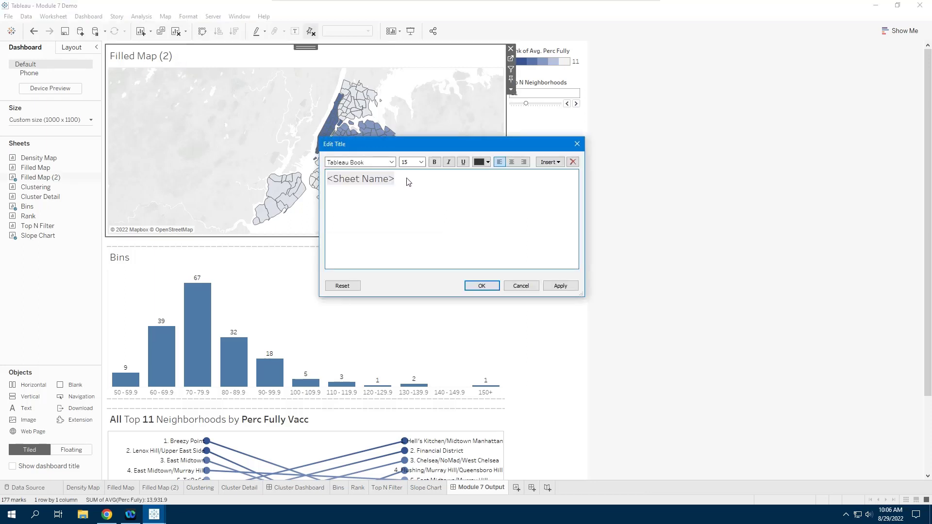
key("ctrl+a")
type("F")
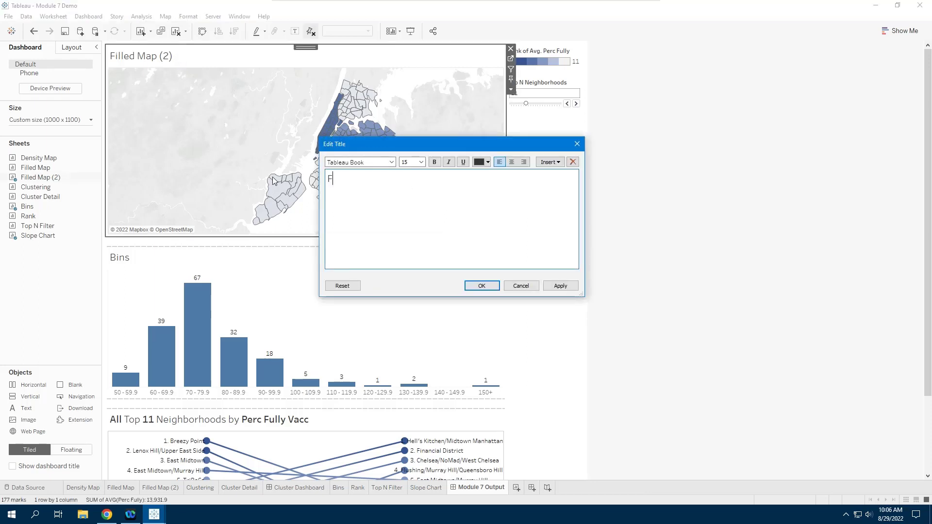
type("illed Map")
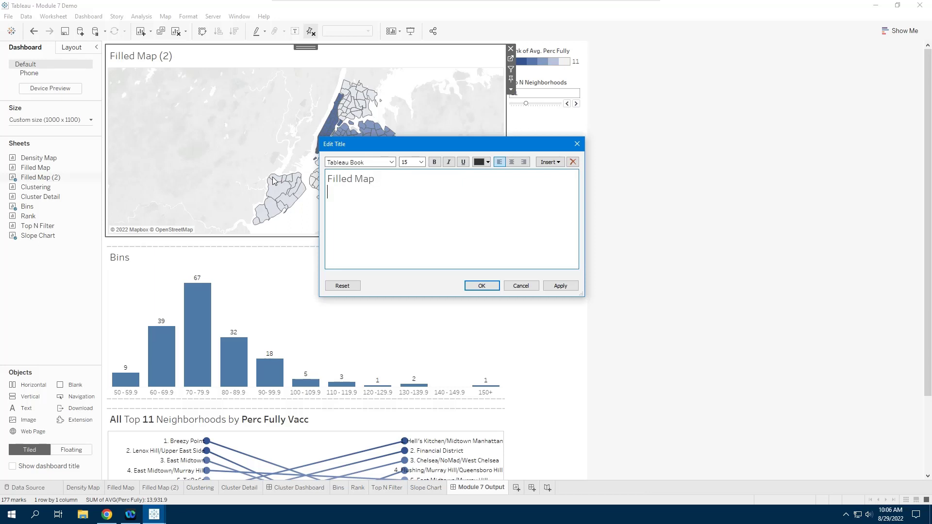
type(" High")
double_click(338, 193)
left_click(434, 162)
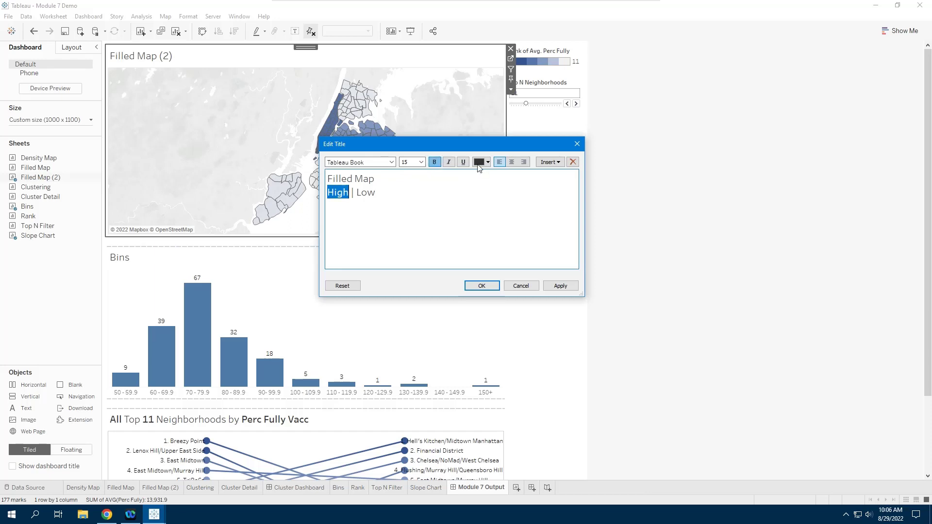
left_click(488, 162)
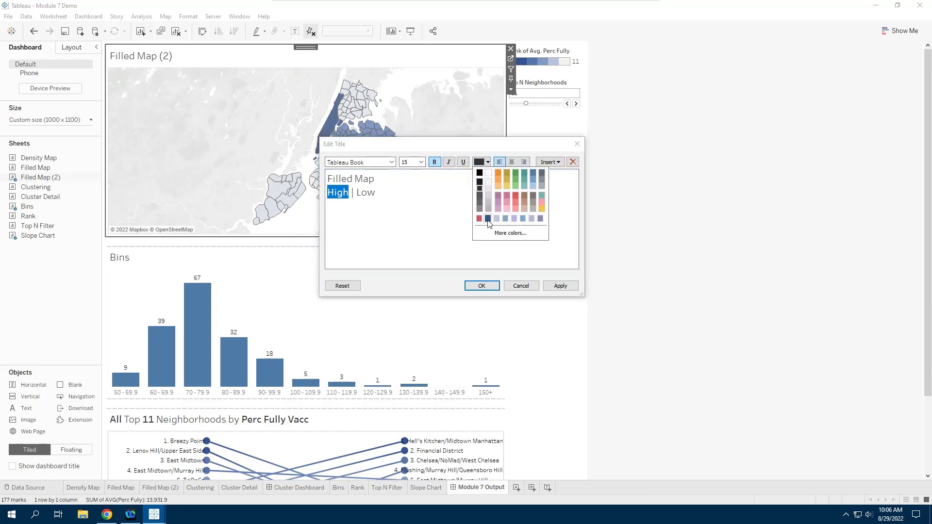
left_click(488, 219)
- Make 'Low' in the map title bold light grey and confirm the title
double_click(366, 193)
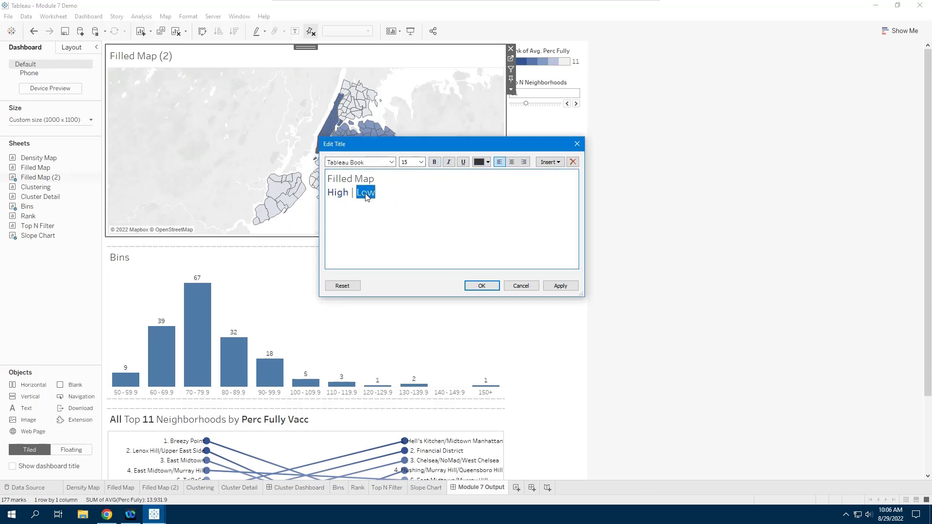
left_click(440, 164)
left_click(488, 163)
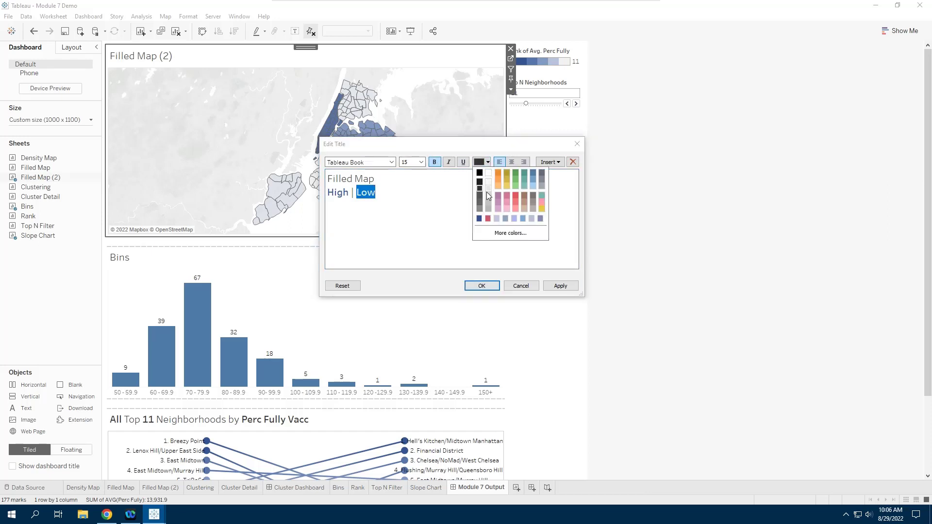
left_click(497, 219)
left_click(438, 224)
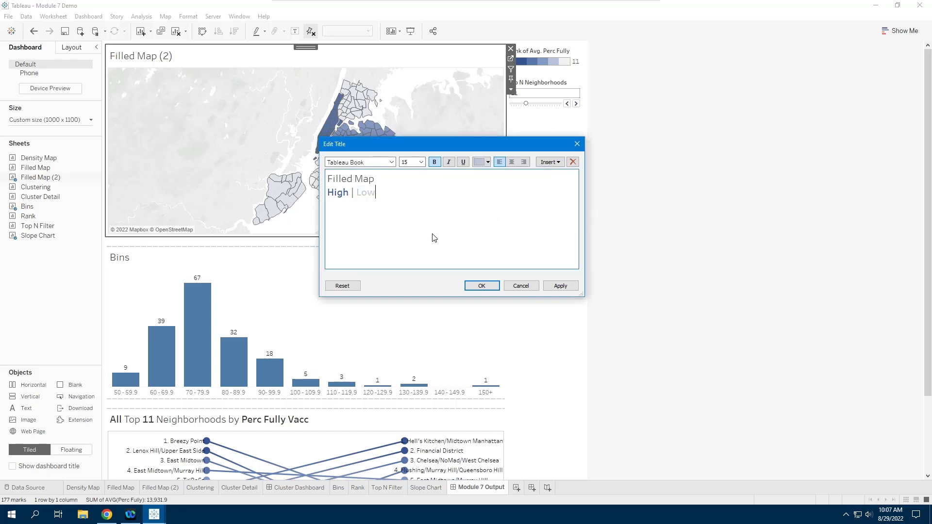
left_click(483, 286)
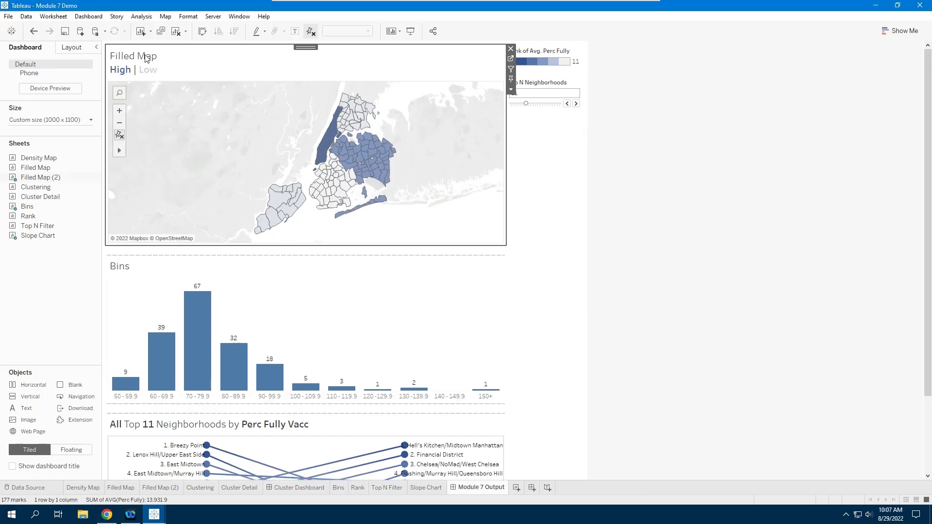
- Remove the Rank of Avg. Perc Fully legend and float Top N Neighborhoods at the map's top-right
left_click(556, 53)
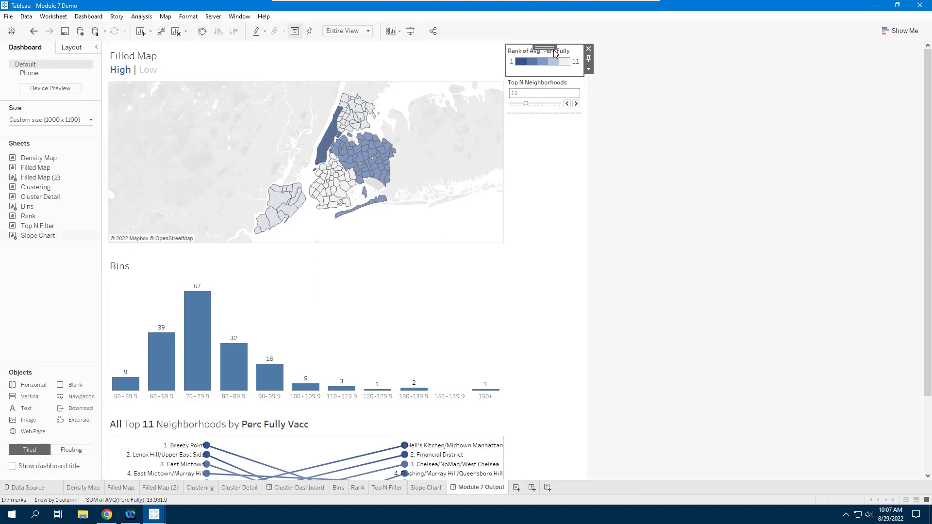
left_click(589, 49)
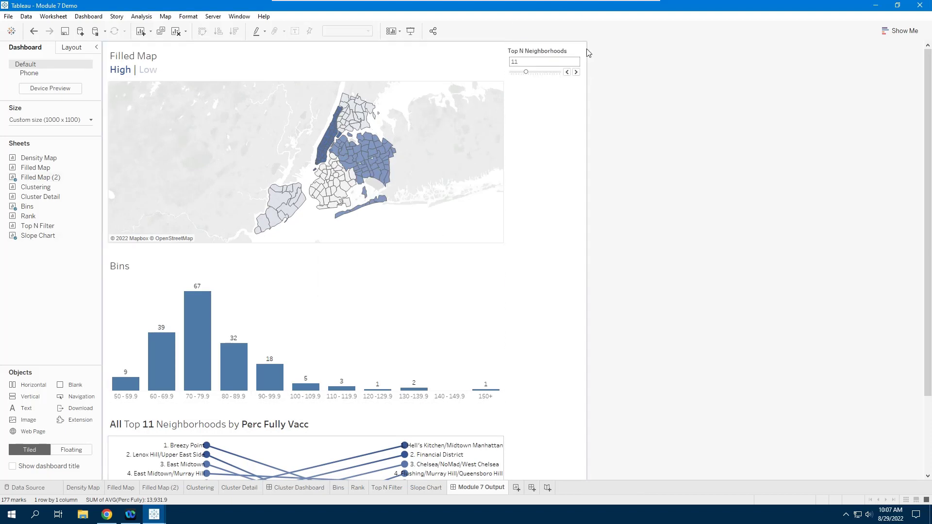
left_click(541, 56)
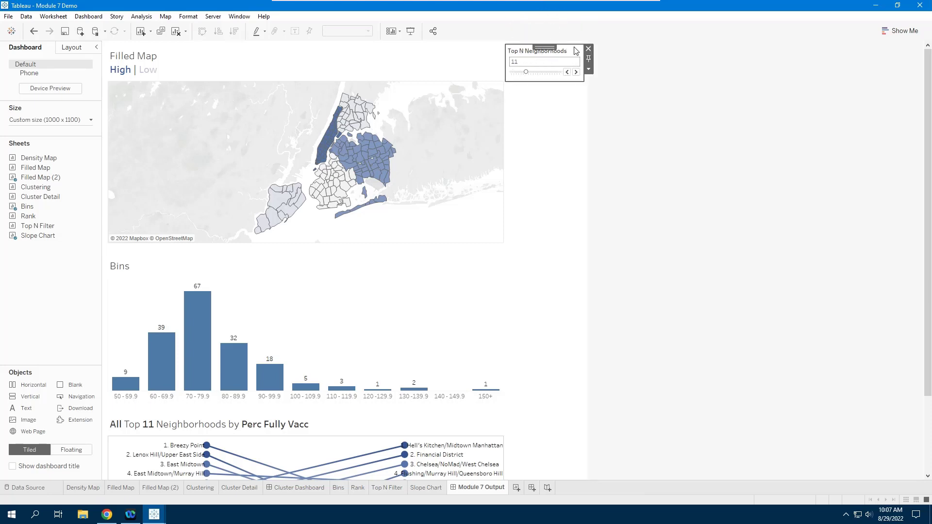
left_click(589, 69)
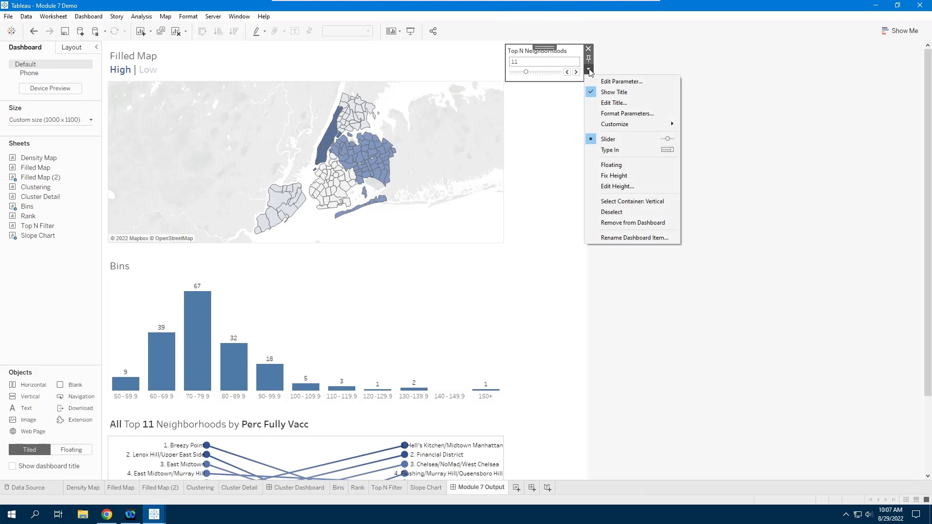
left_click(612, 165)
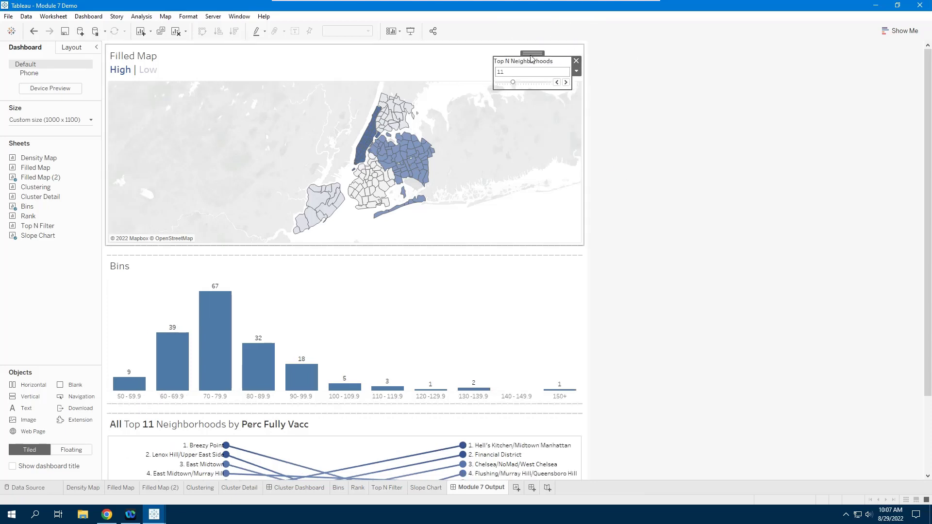
left_click_drag(530, 53, 534, 41)
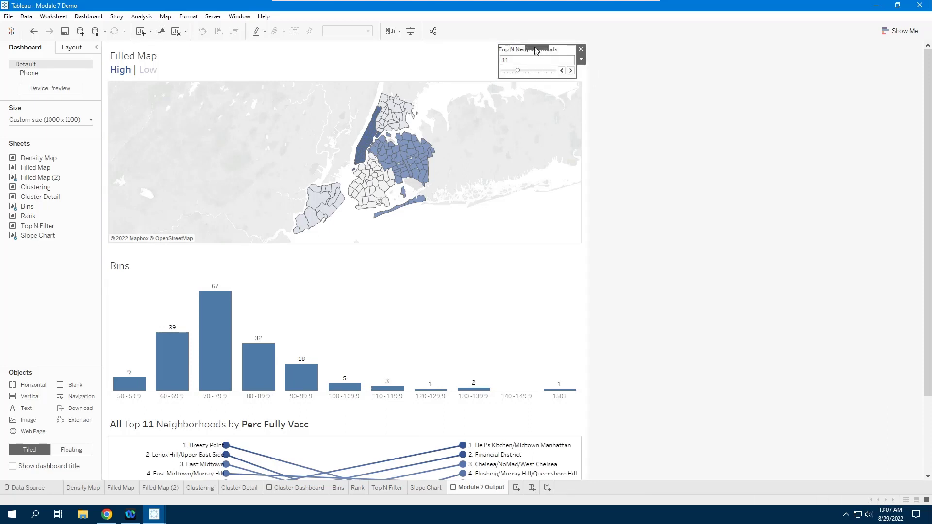
left_click(669, 215)
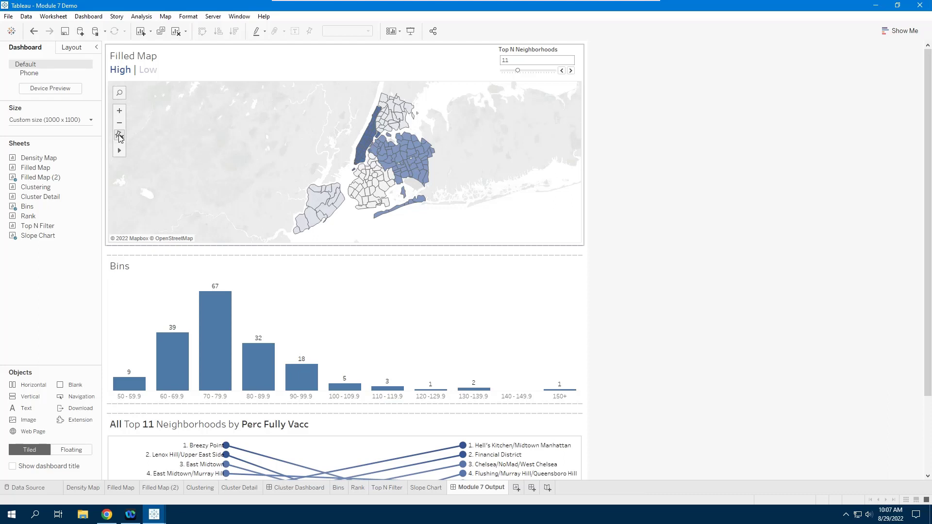
- Select the map and test it by selecting, then clearing, Hillcrest/Jamaica Estates
left_click(119, 135)
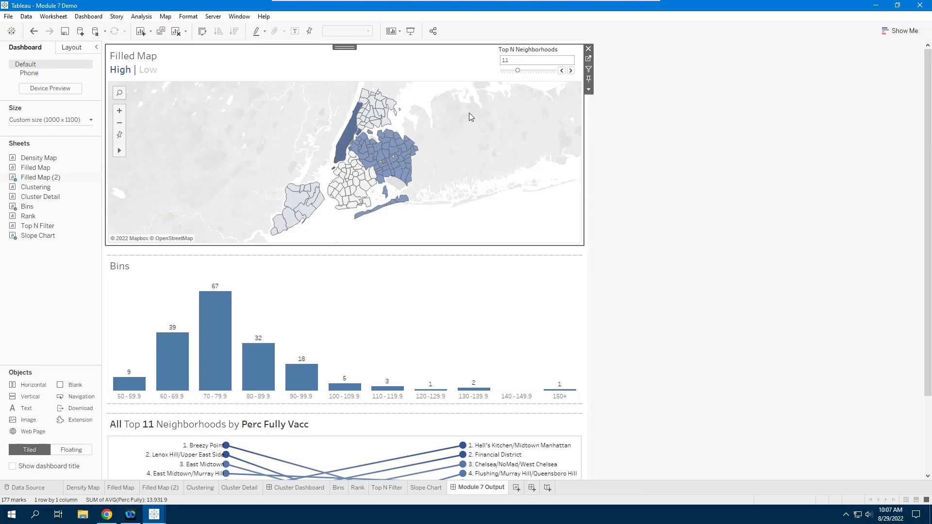
mouse_move(386, 102)
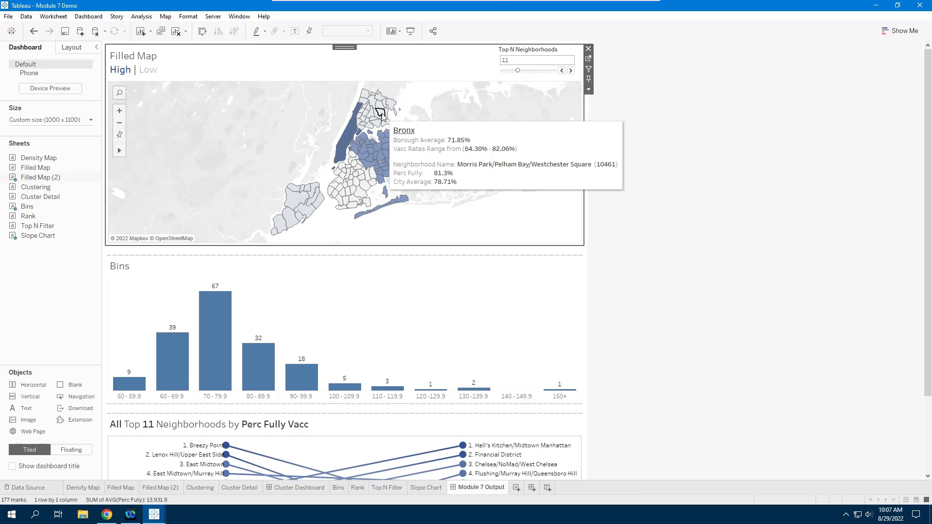
scroll(929, 213, "down", 1)
scroll(930, 214, "down", 4)
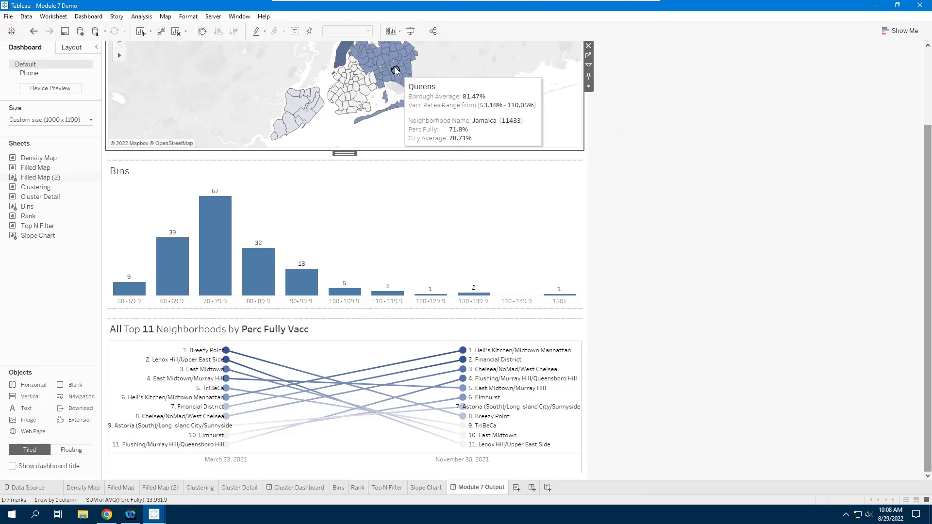
mouse_move(394, 67)
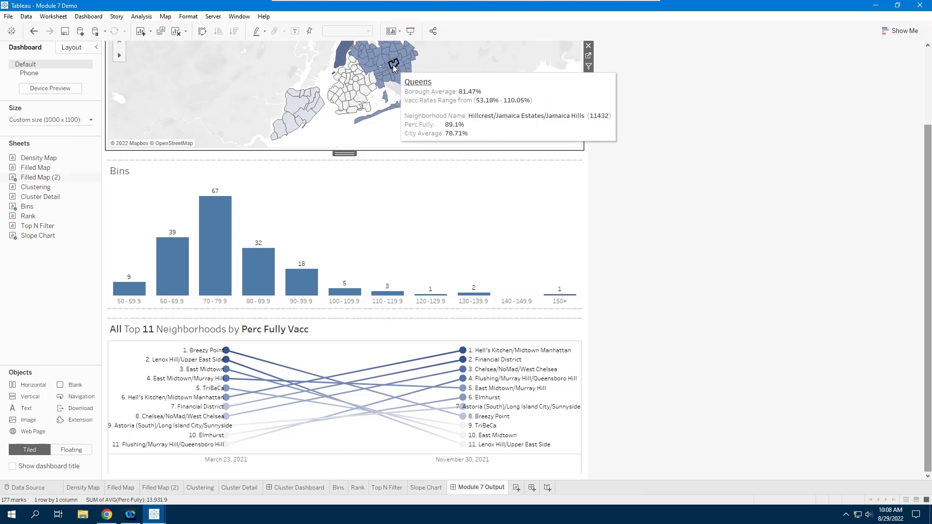
left_click(393, 66)
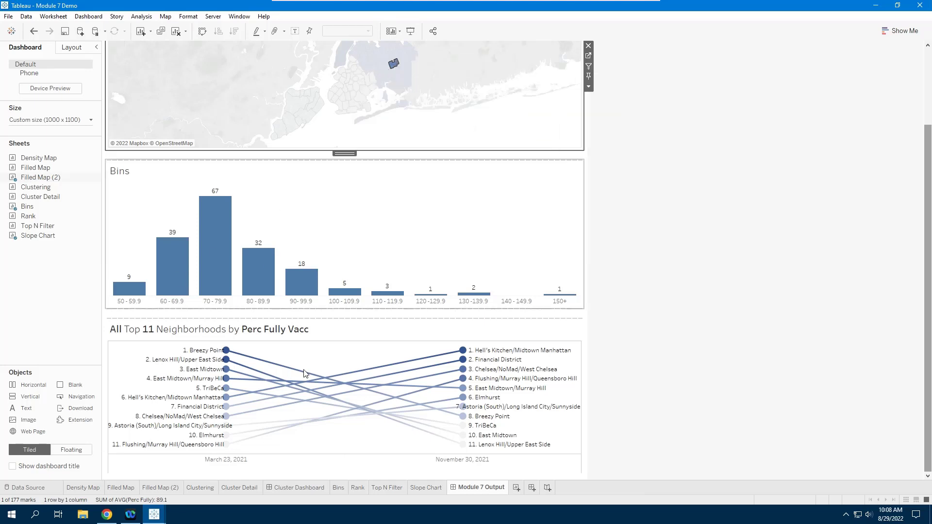
left_click(394, 64)
- Turn on Use as Filter for the map so it filters the other charts
scroll(467, 77, "up", 1)
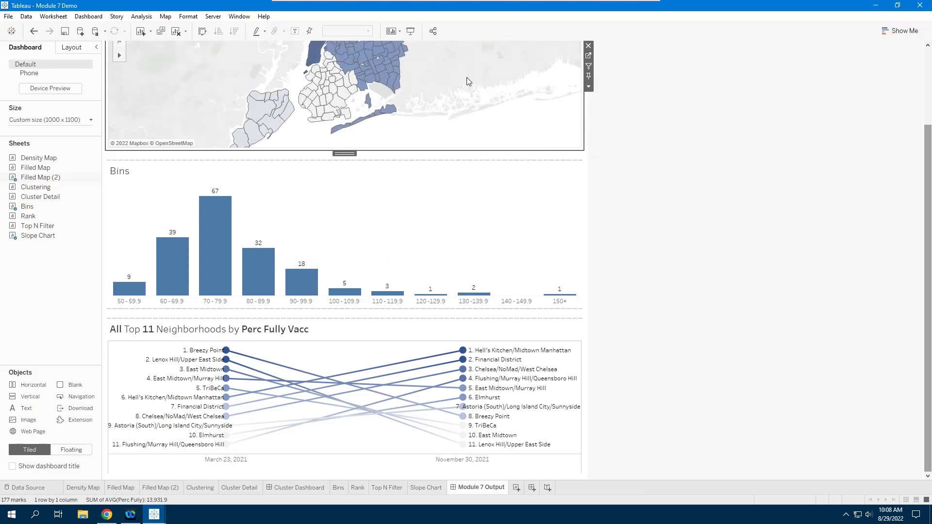
scroll(467, 78, "down", 1)
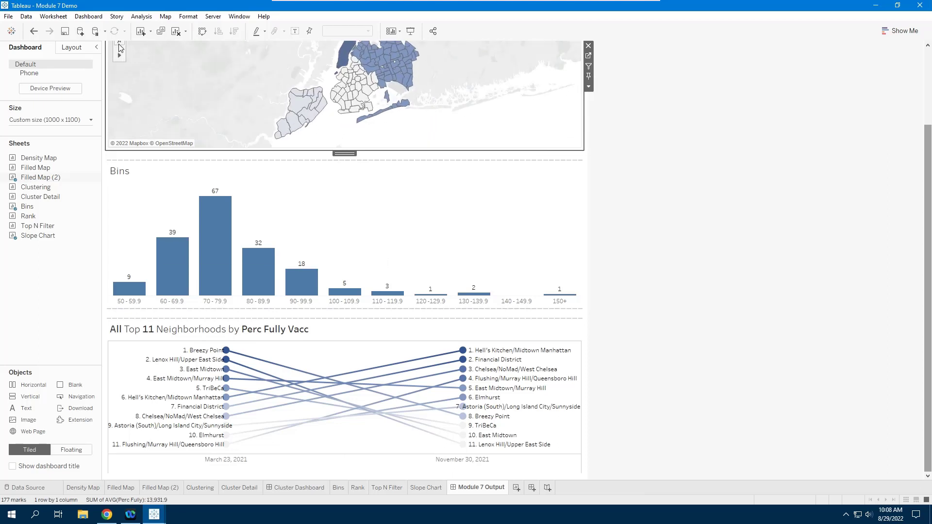
scroll(704, 196, "up", 1)
scroll(704, 195, "up", 2)
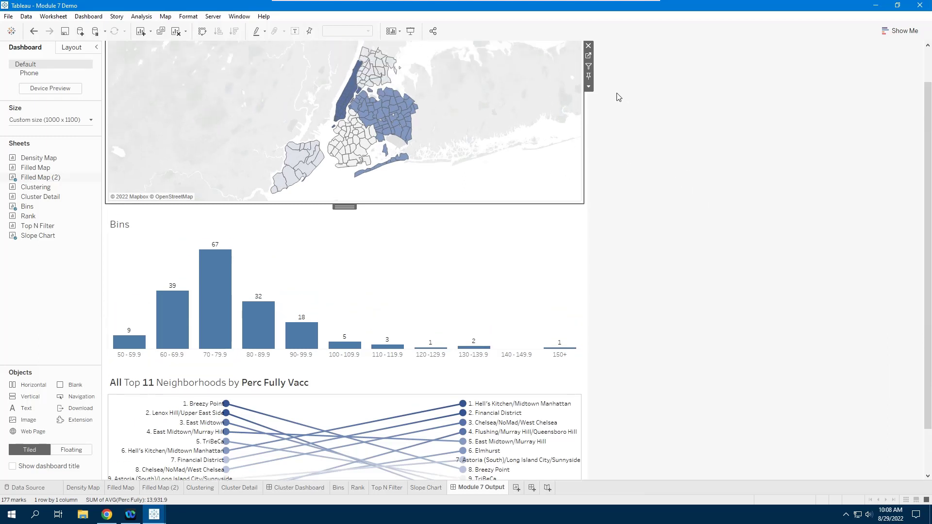
left_click(590, 67)
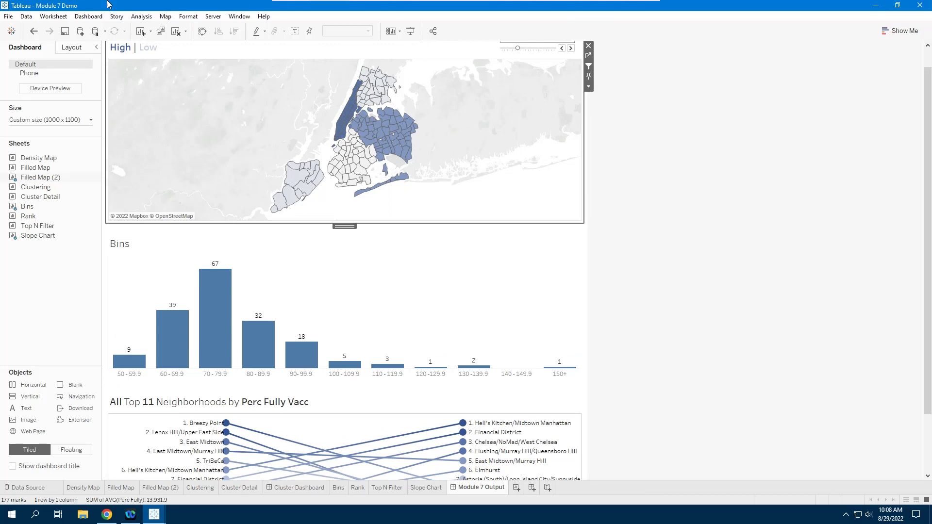
left_click(90, 18)
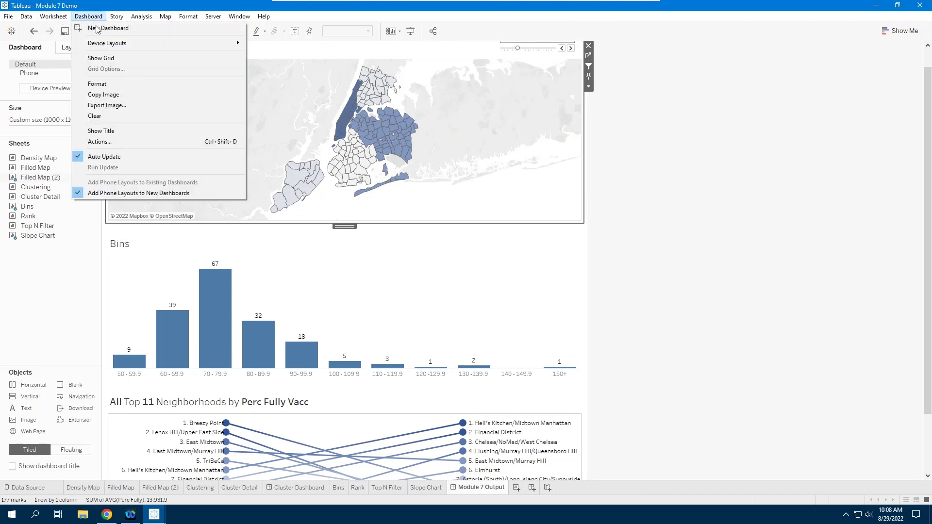
- Rename the generated filter action 'Map Borough Filter', drop Filled Map (2) as a target, and use selected fields
left_click(110, 142)
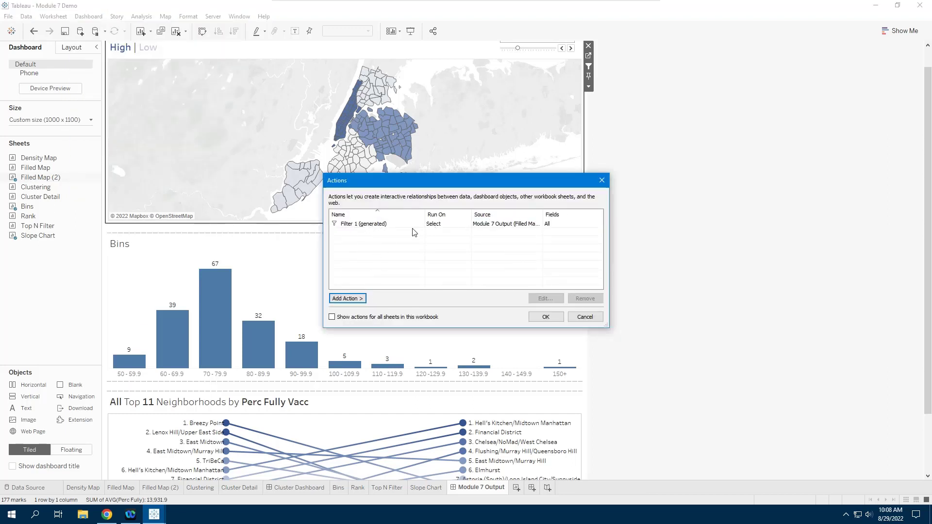
left_click(368, 225)
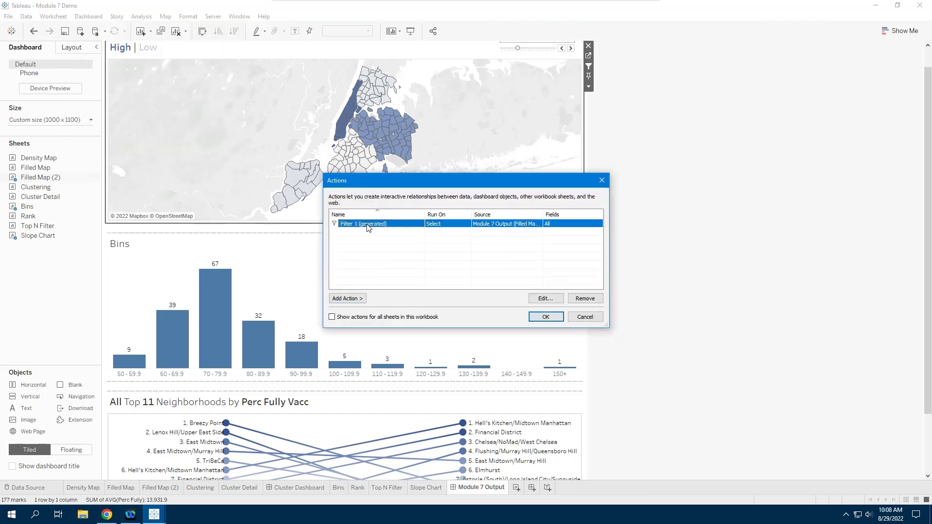
left_click(545, 299)
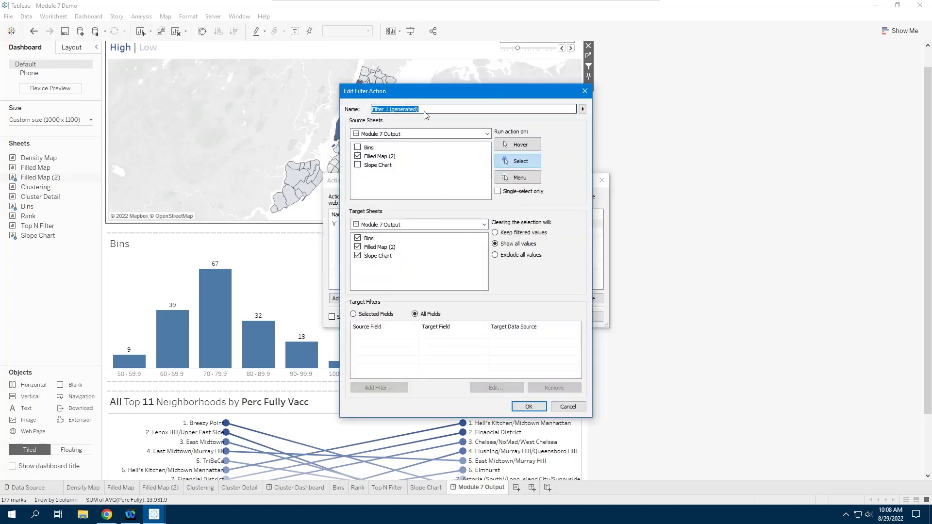
type("Map Borough Filter")
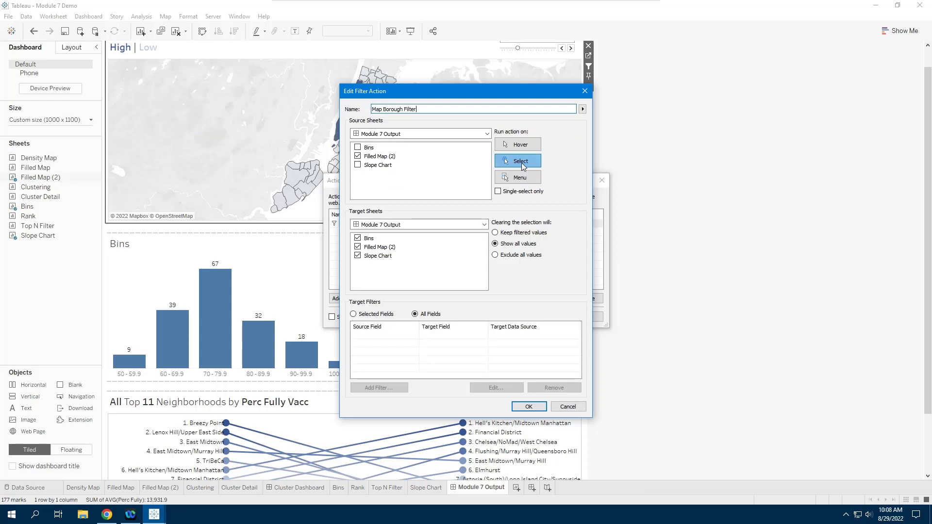
left_click(358, 248)
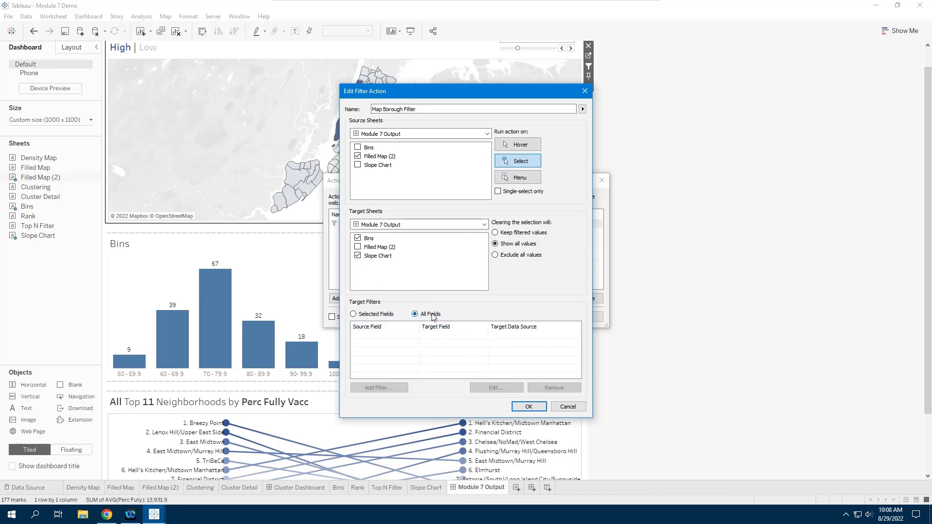
left_click(354, 315)
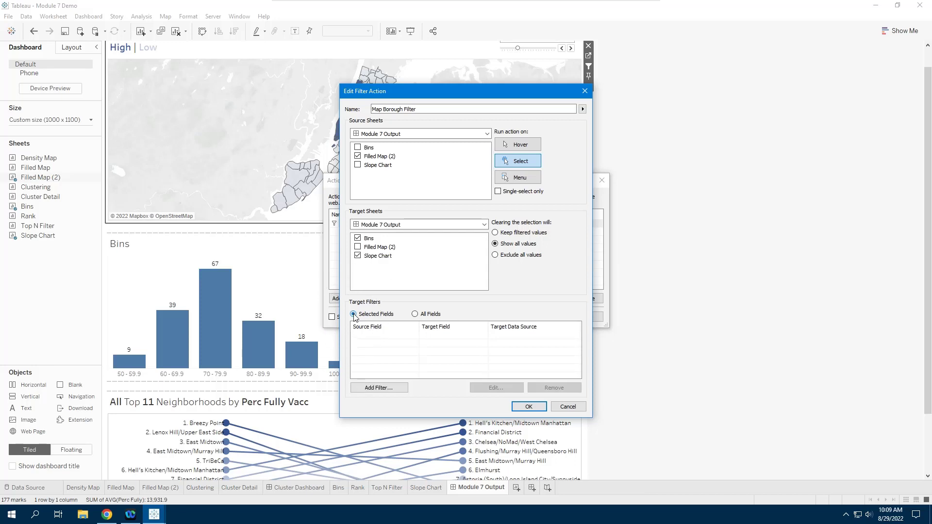
left_click(379, 388)
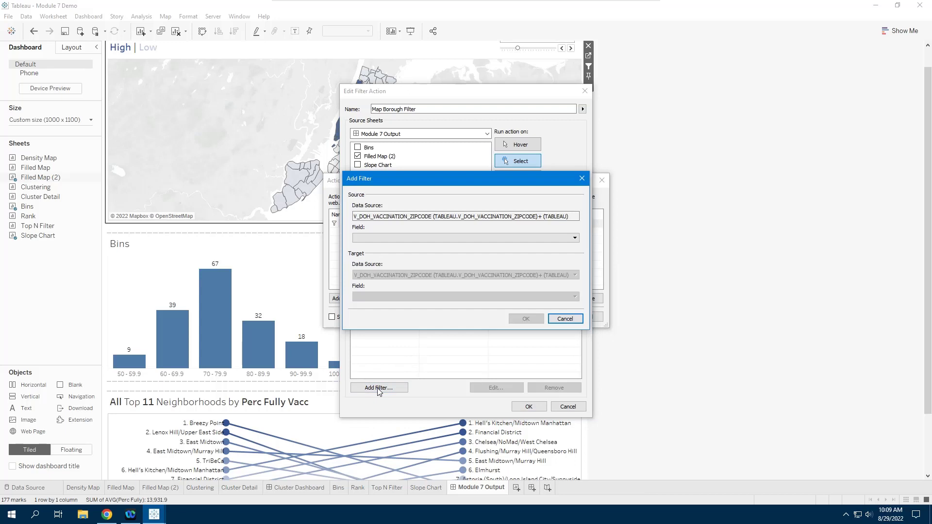
- Map the action's filter field to Borough for both source and target, then save the action
left_click(435, 238)
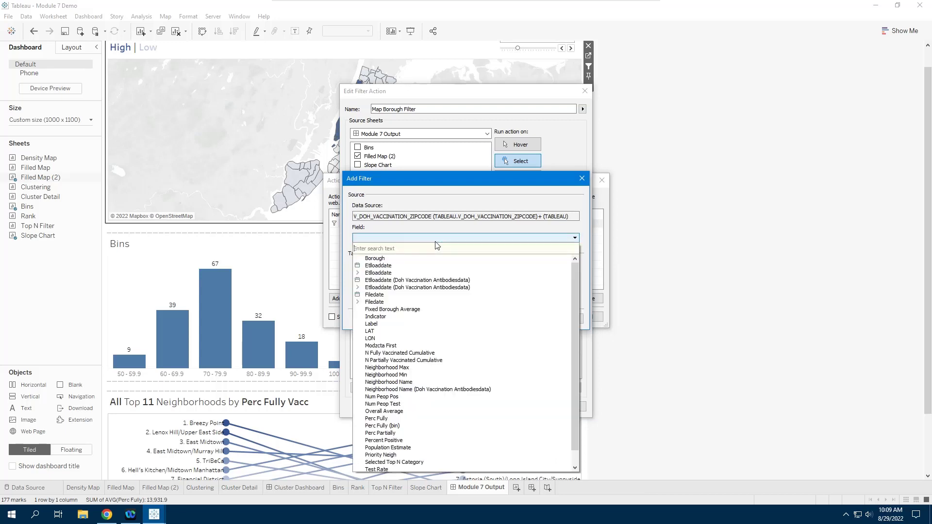
left_click(377, 259)
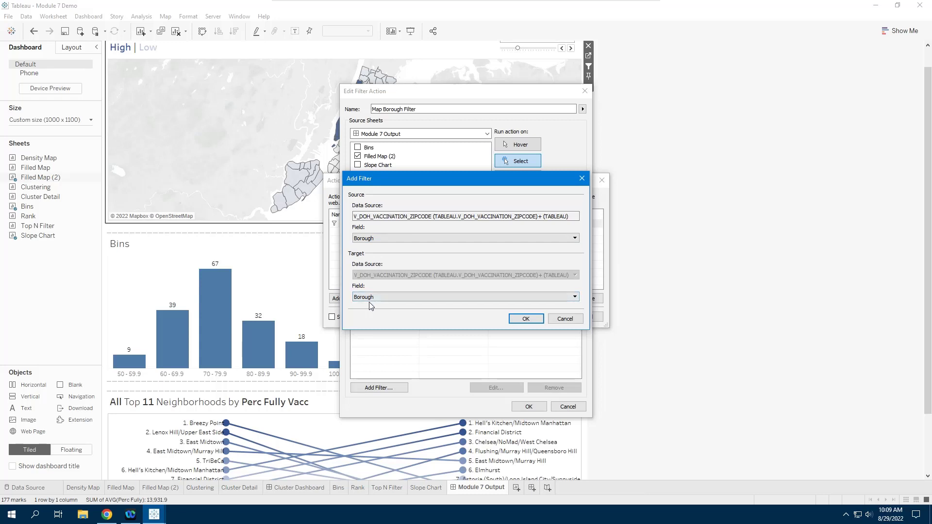
left_click(525, 320)
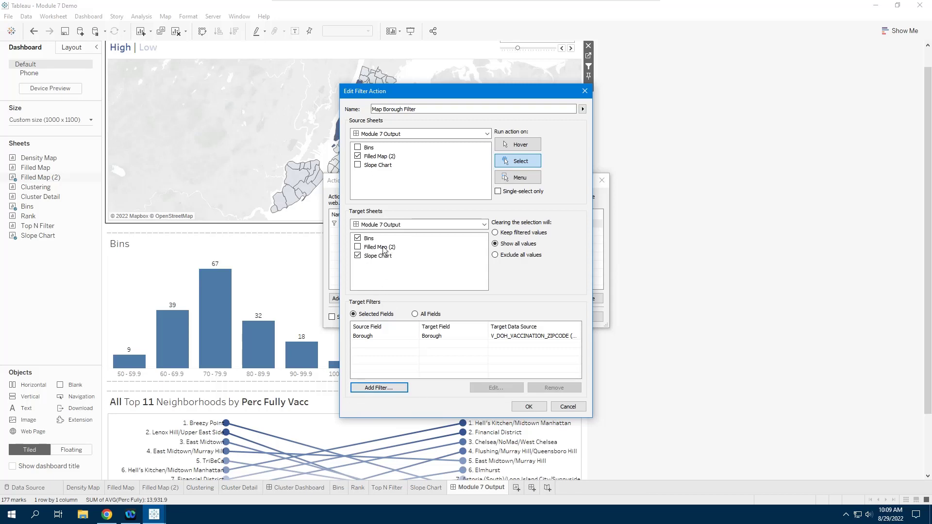
left_click(529, 408)
- Keep the actions, check the Borough field on the Filled Map (2) worksheet, and return to the dashboard
left_click(546, 318)
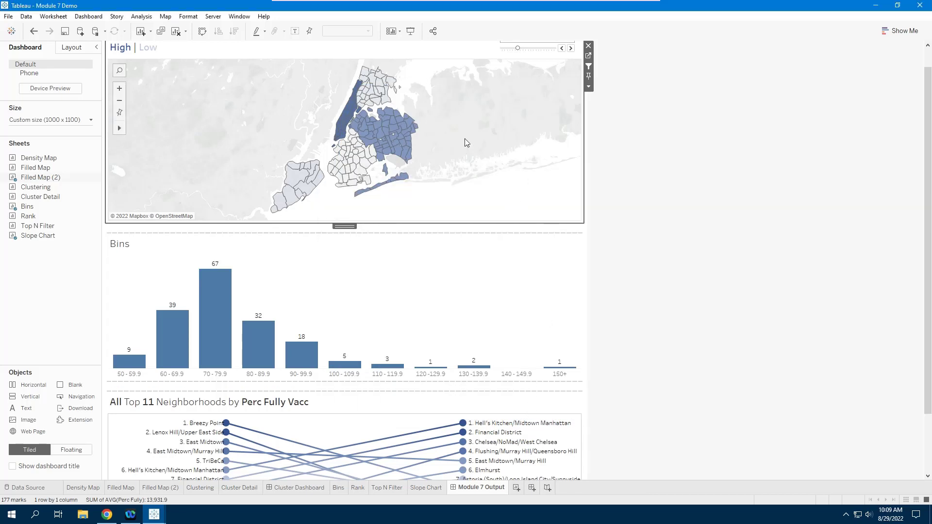
left_click(589, 56)
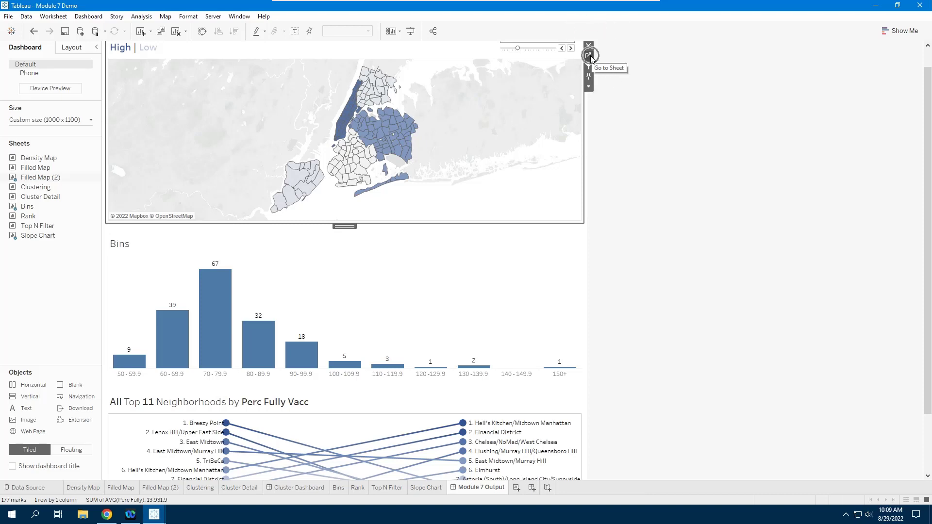
left_click(590, 57)
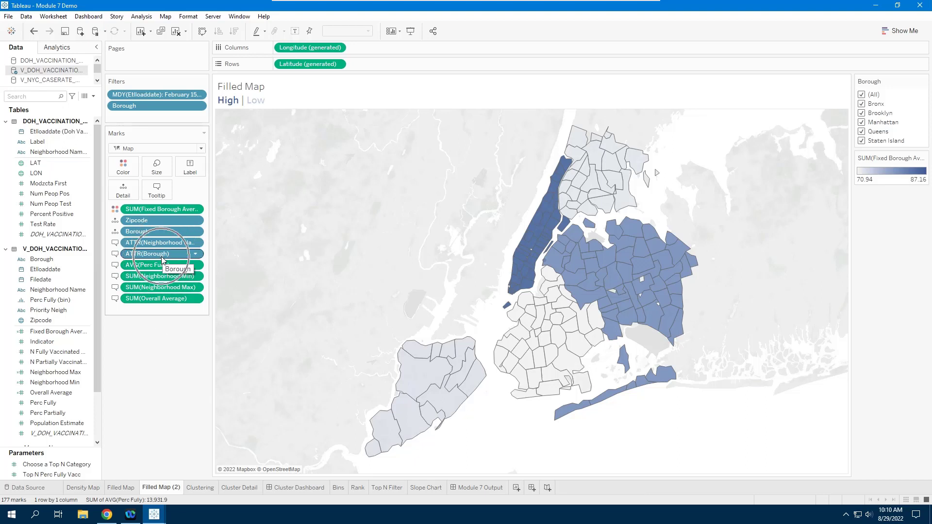
left_click(147, 237)
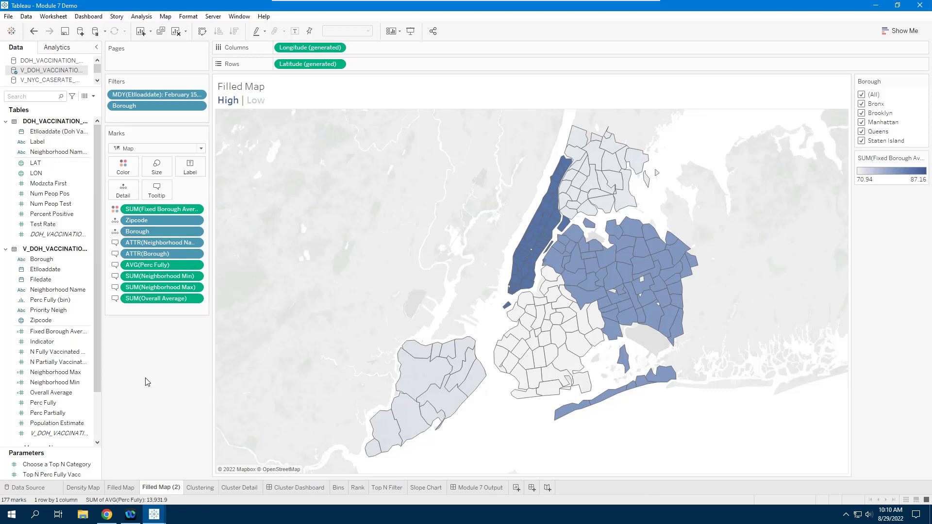
left_click(476, 489)
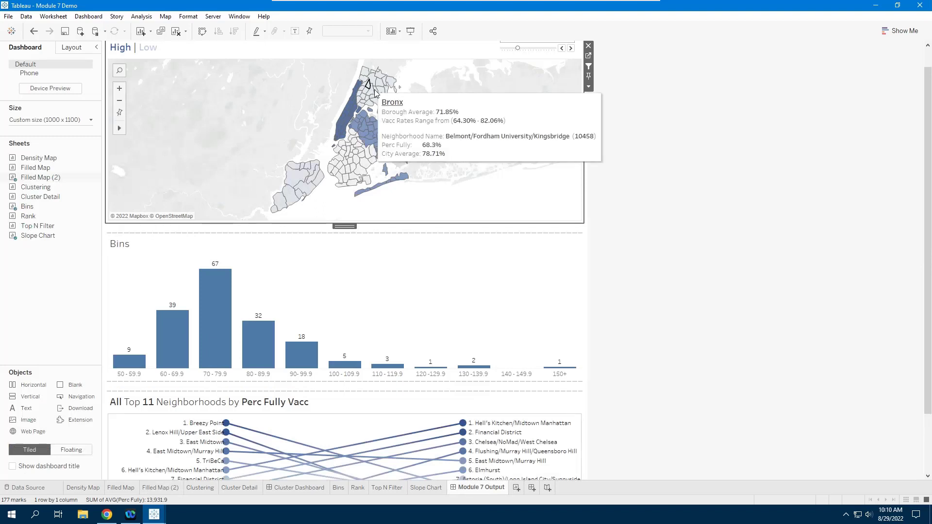
- Filter the charts by selecting Allerton, Elmhurst, a Brooklyn neighbourhood and TriBeCa on the map
mouse_move(380, 88)
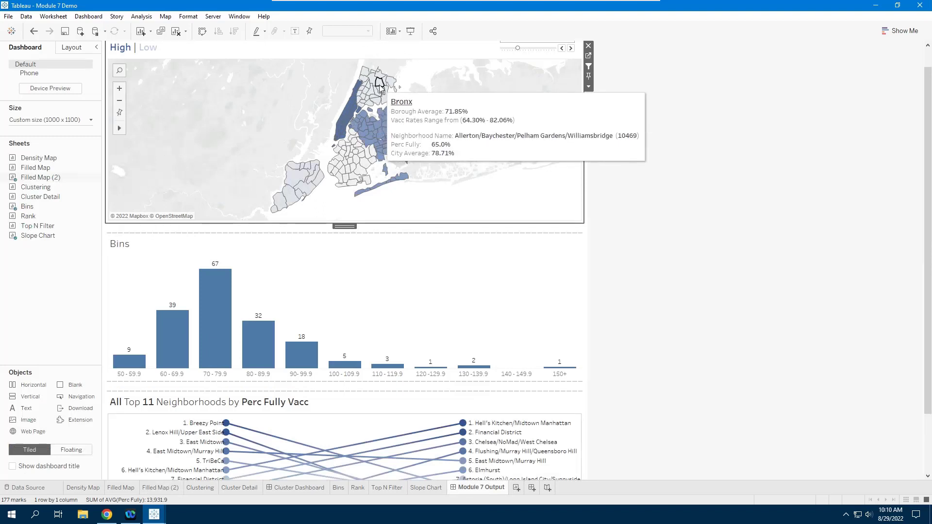
left_click(380, 87)
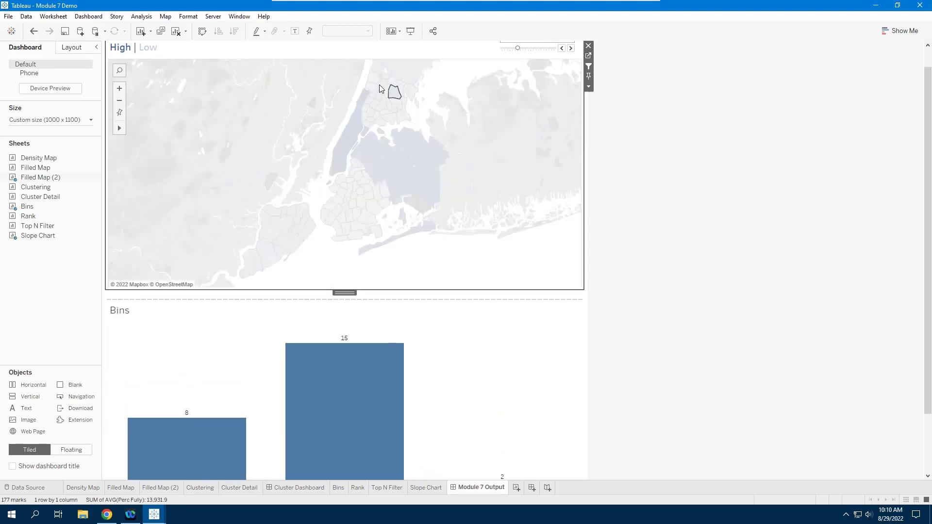
scroll(927, 142, "down", 3)
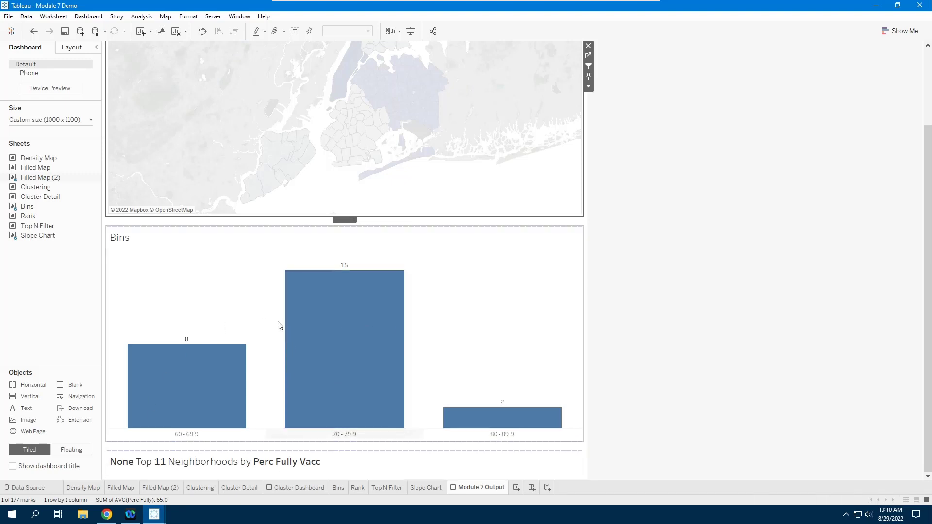
left_click(383, 86)
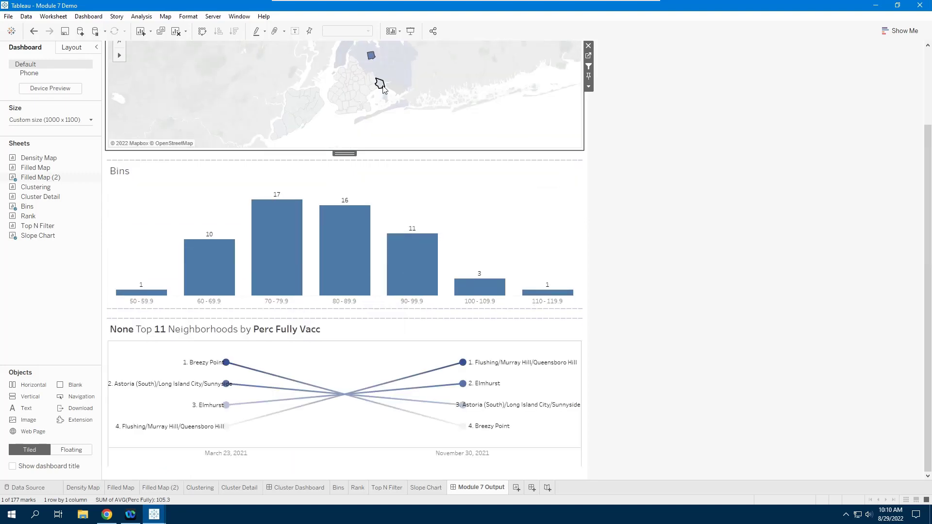
mouse_move(354, 95)
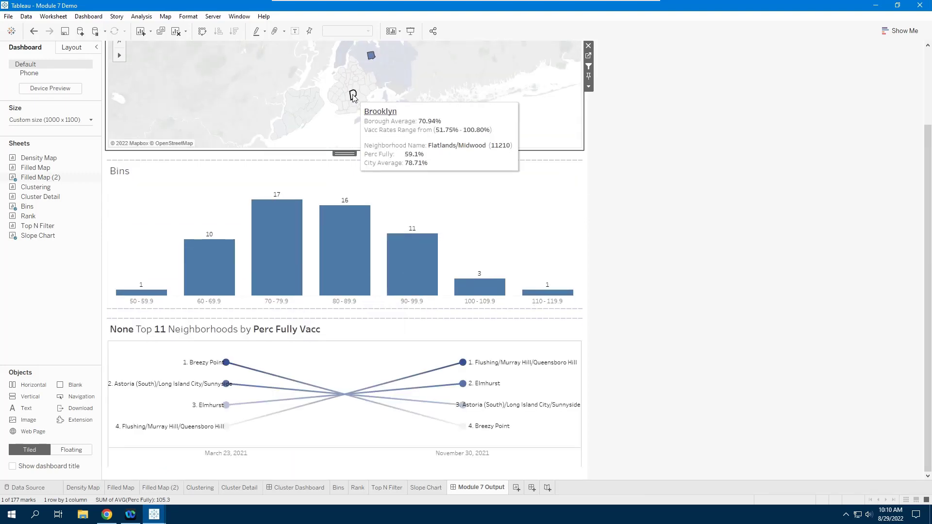
left_click(353, 95)
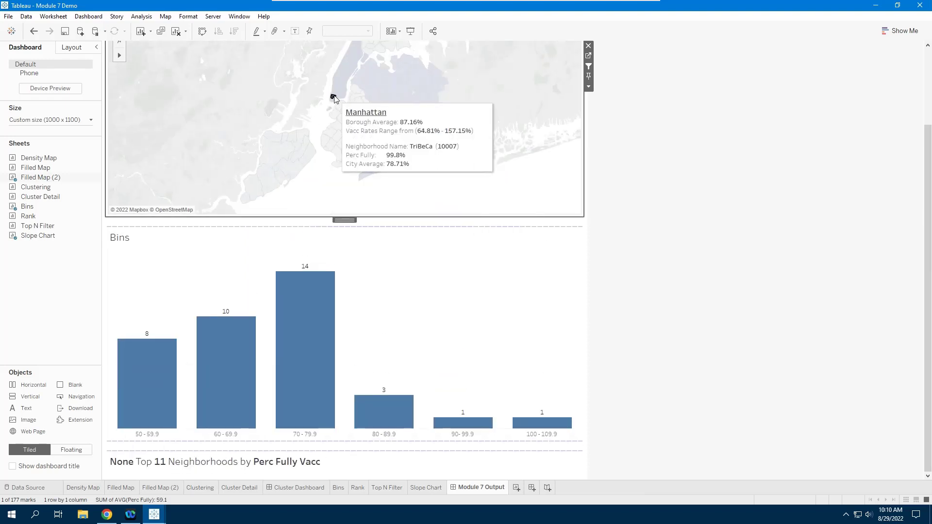
left_click(334, 99)
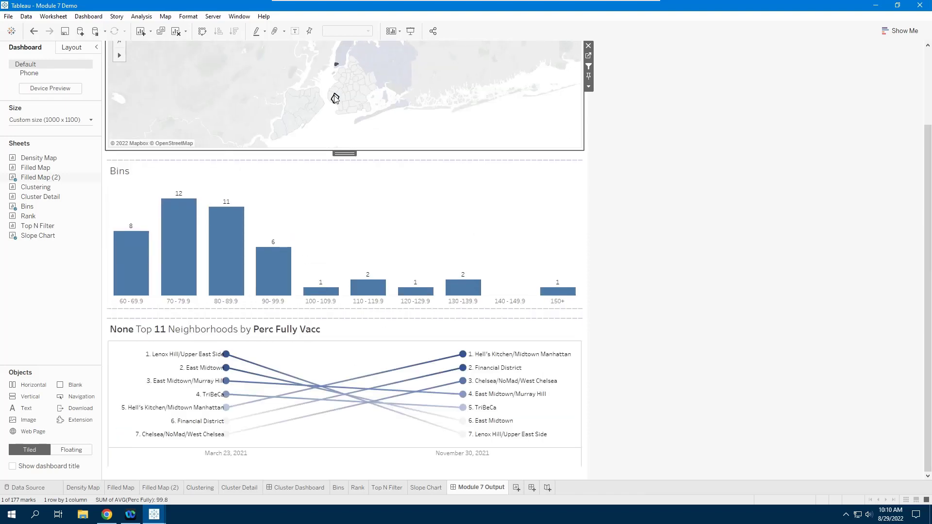
- Test Queens and Brooklyn map selections, clearing each so all neighbourhoods show again
mouse_move(339, 66)
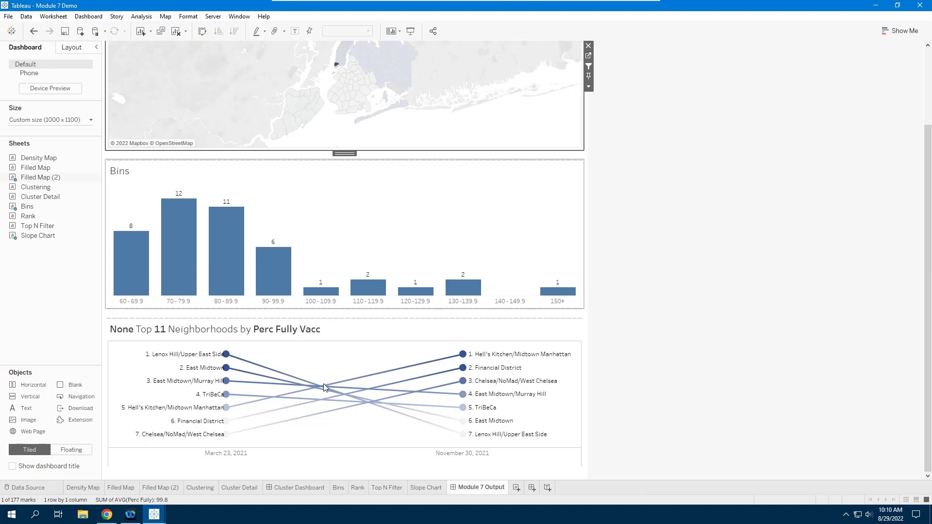
mouse_move(324, 387)
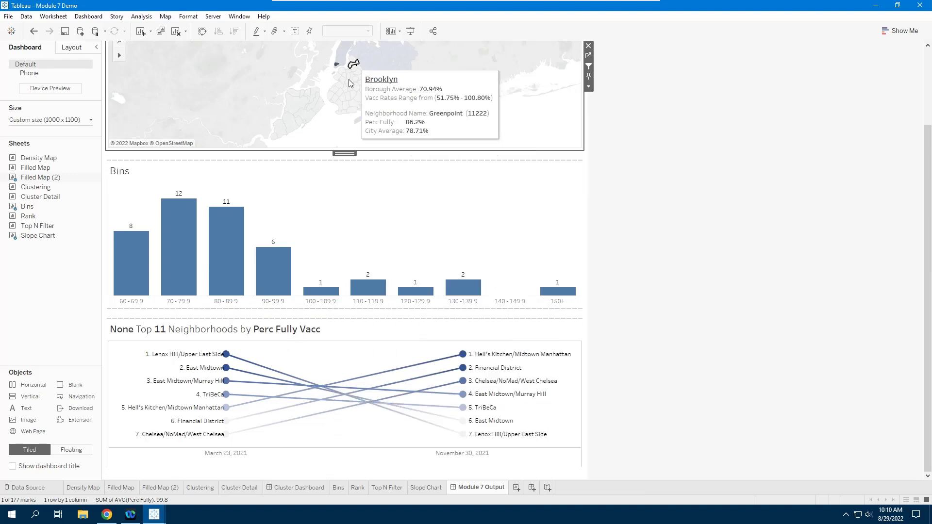
mouse_move(386, 59)
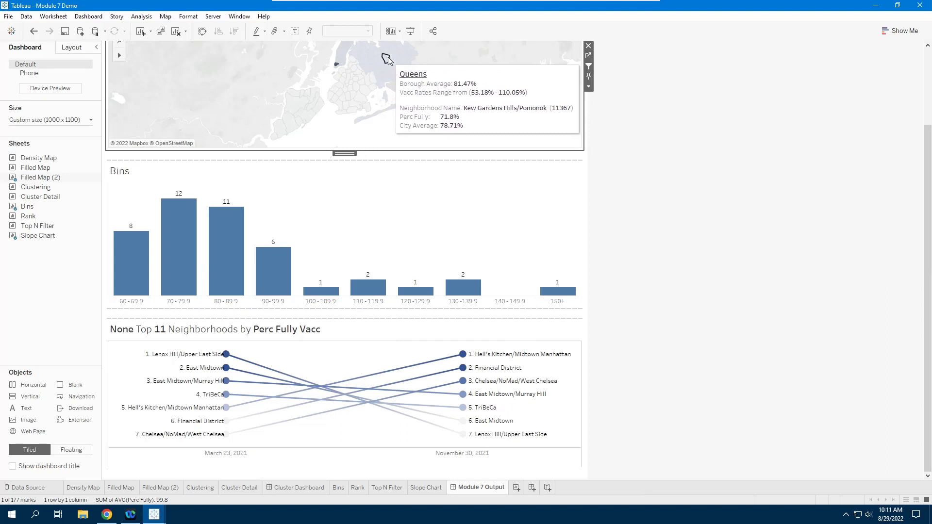
left_click(387, 59)
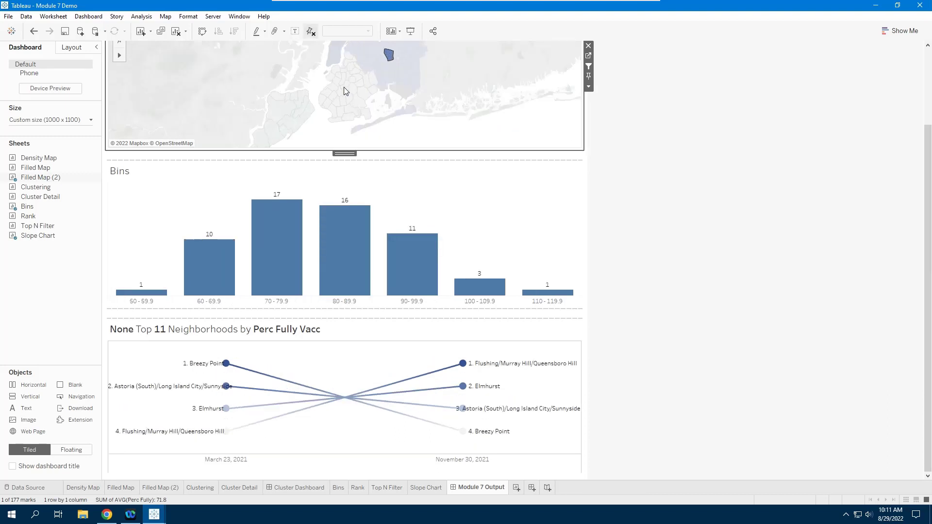
key("Escape")
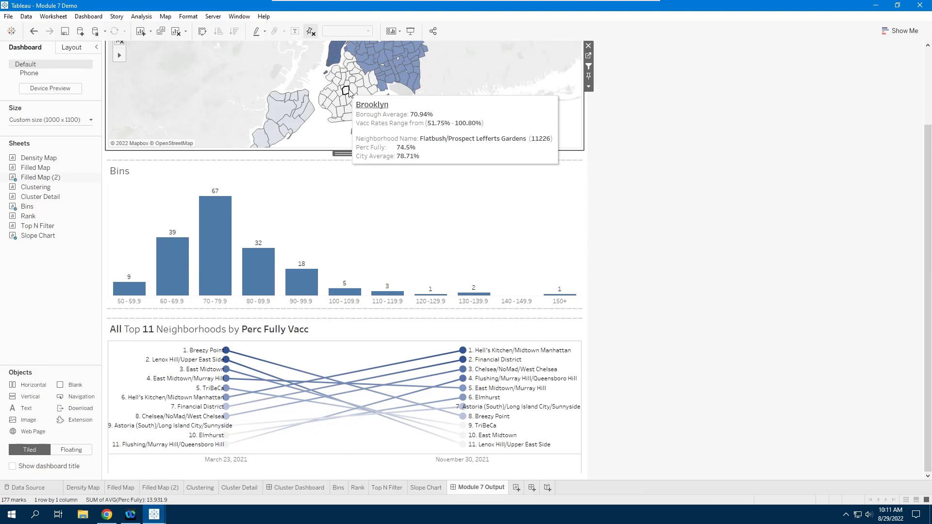
left_click(350, 89)
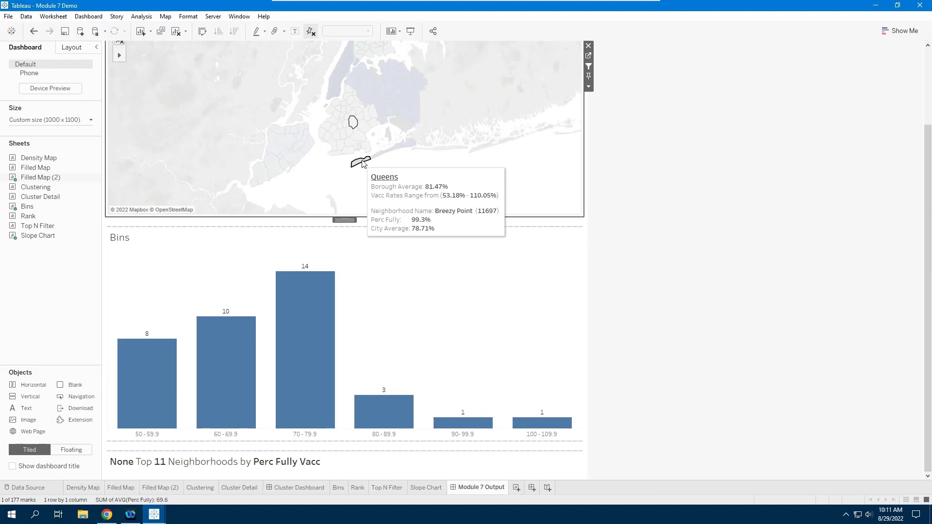
left_click(353, 122)
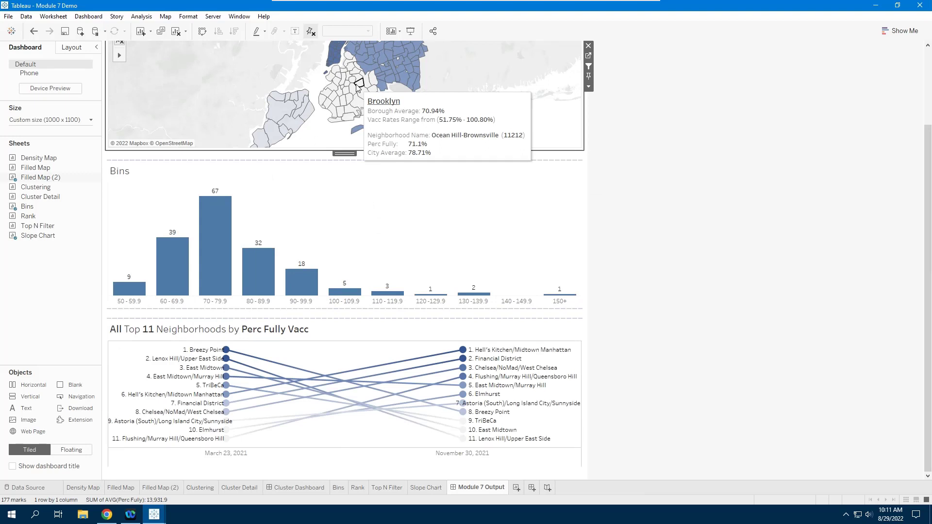
left_click(550, 336)
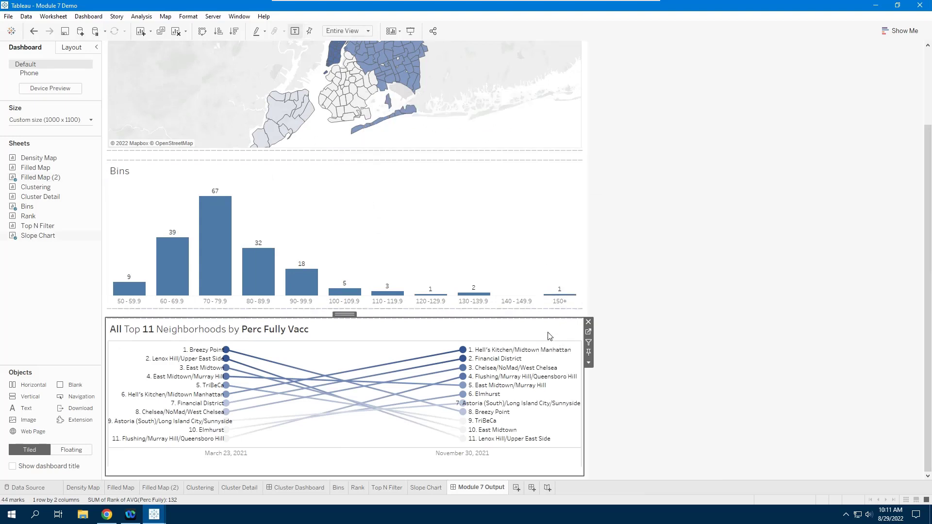
- On the Slope Chart sheet, add the Action (Borough) filter to context and remove the Borough filter
left_click(589, 334)
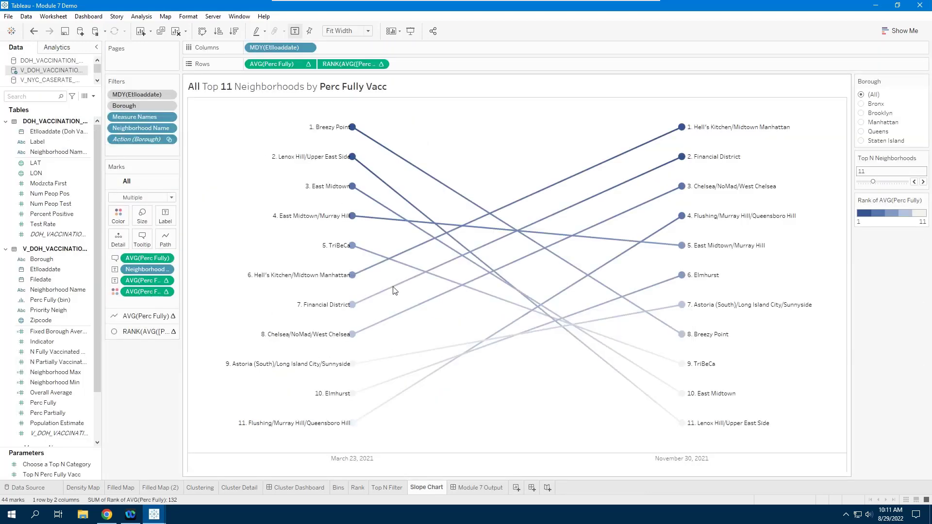
right_click(138, 143)
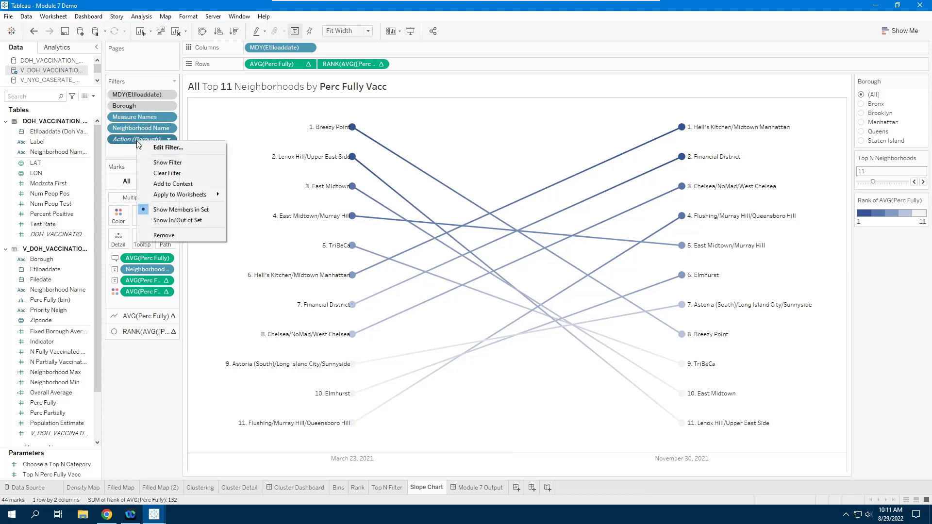
left_click(182, 184)
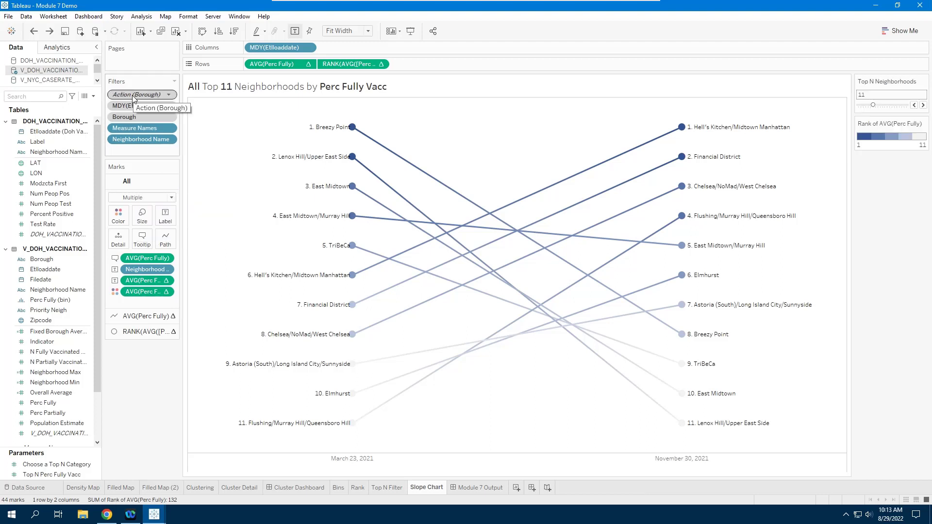
right_click(143, 116)
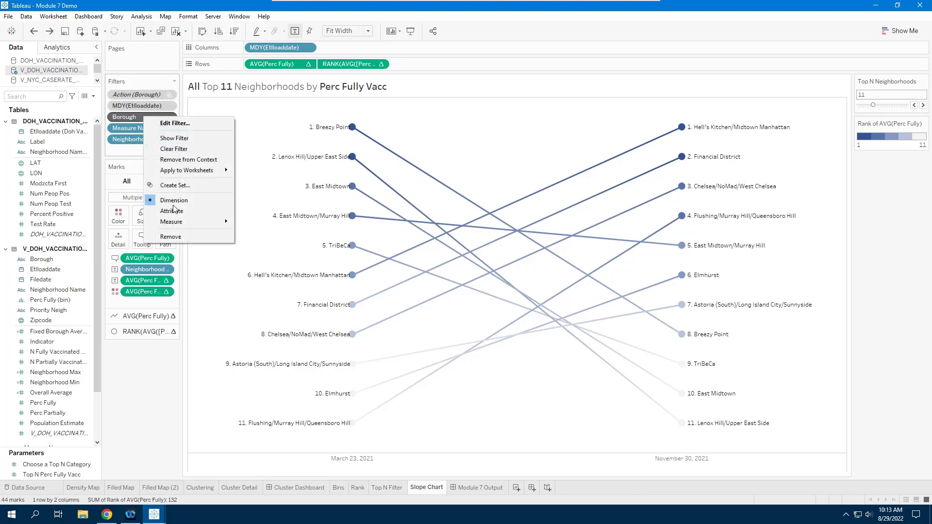
left_click(178, 237)
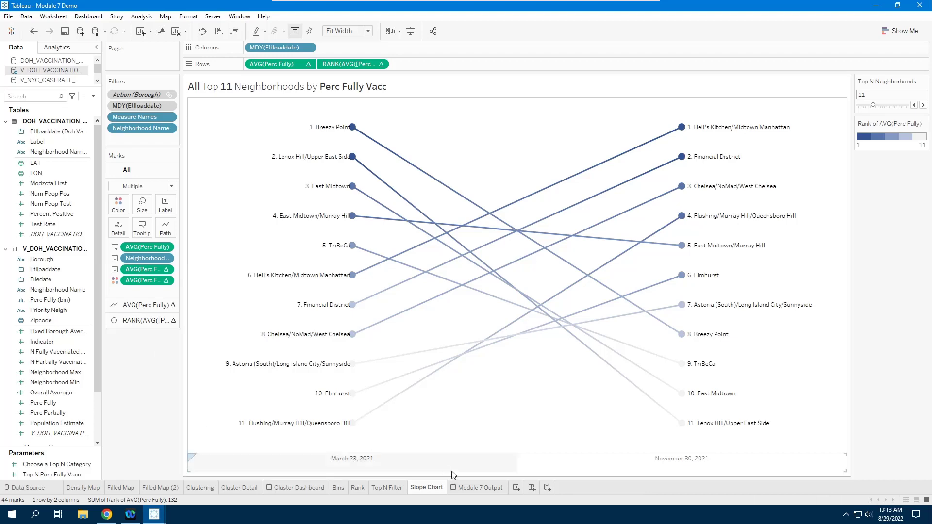
- Back on Module 7 Output, select a Queens neighbourhood on the map to test the slope chart
left_click(478, 488)
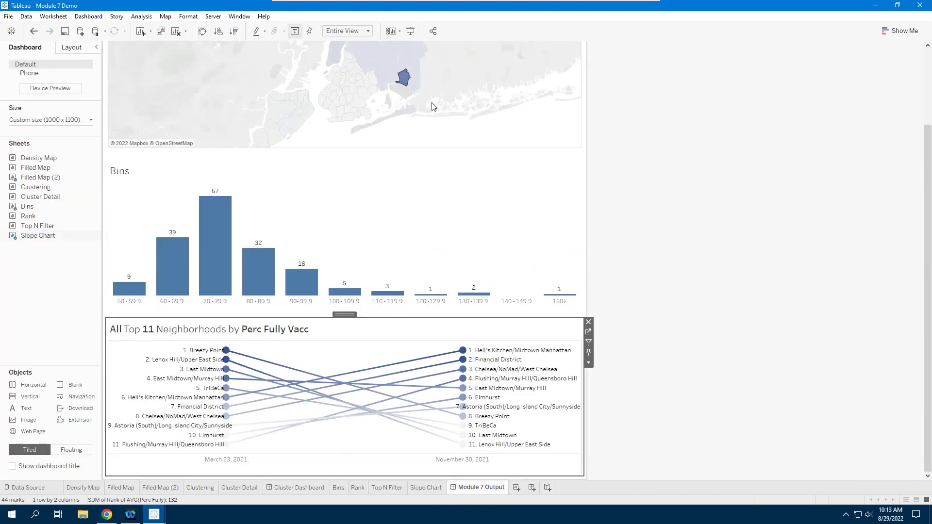
left_click(403, 80)
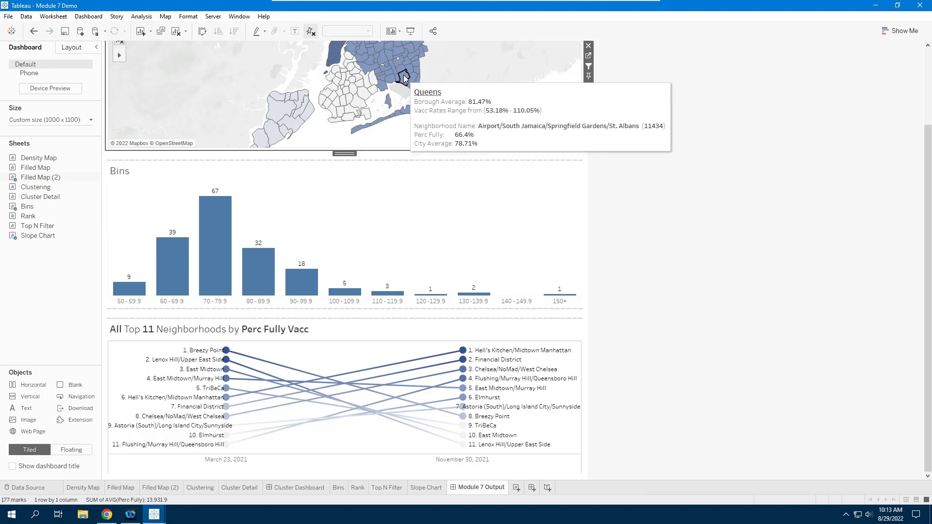
left_click(405, 80)
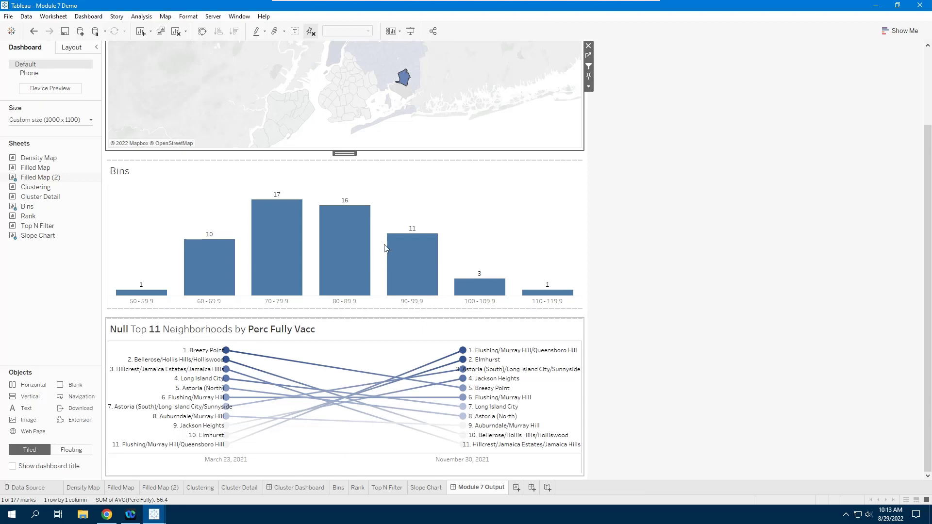
- Check the slope chart with Staten Island and Bedford-Stuyvesant/Bushwick map selections, then open its worksheet
left_click(282, 112)
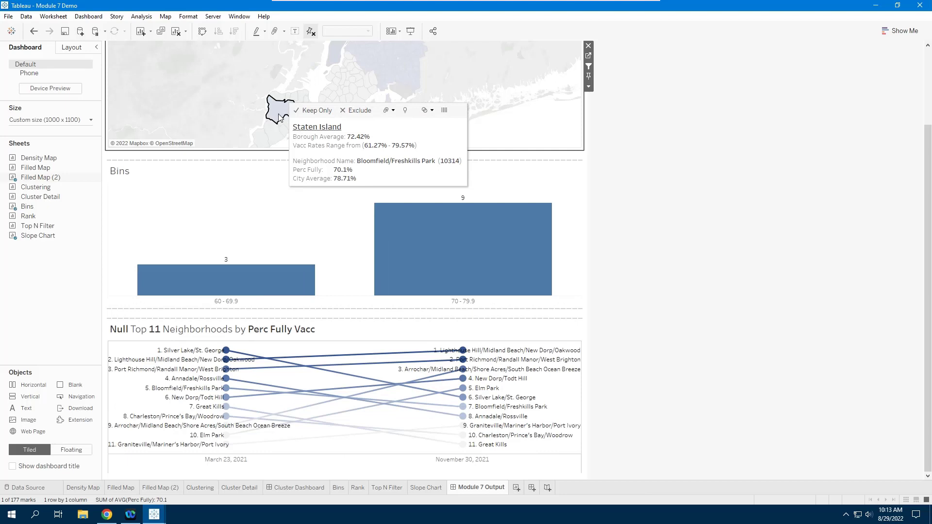
left_click(285, 141)
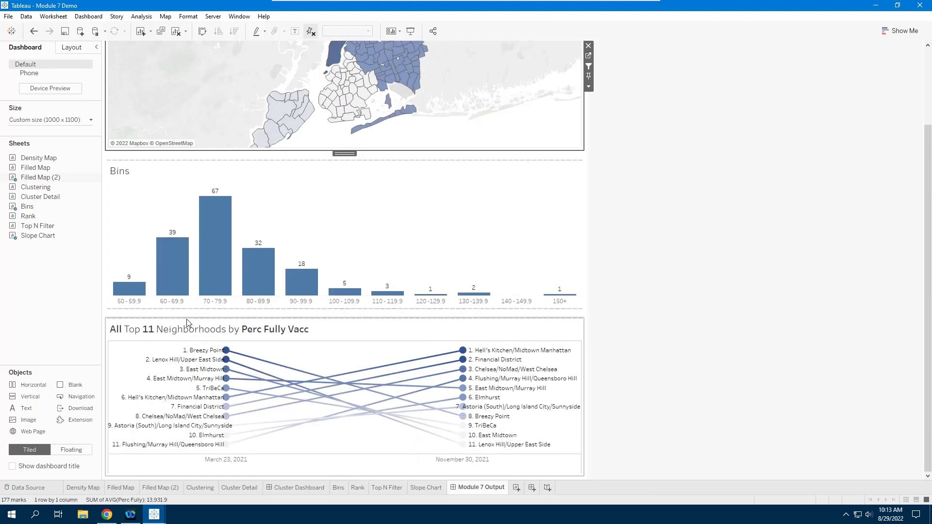
left_click(354, 73)
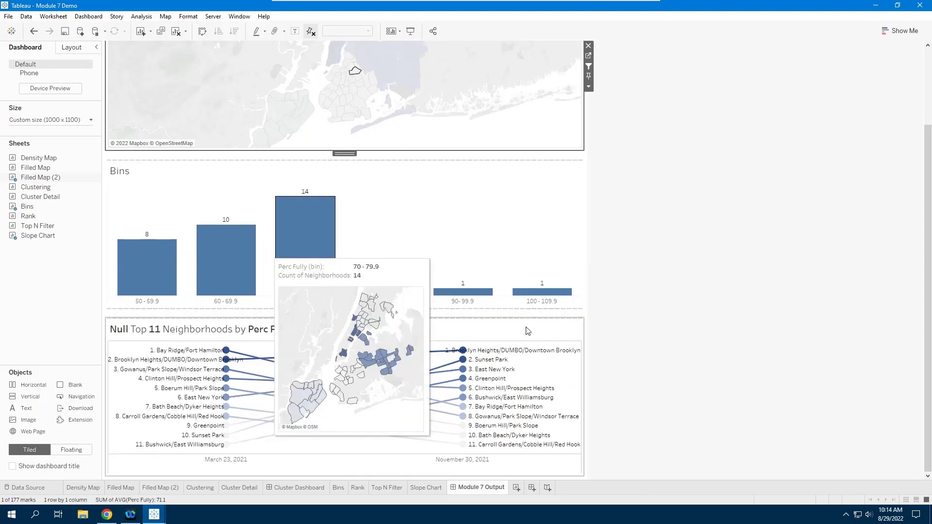
left_click(366, 334)
left_click(589, 333)
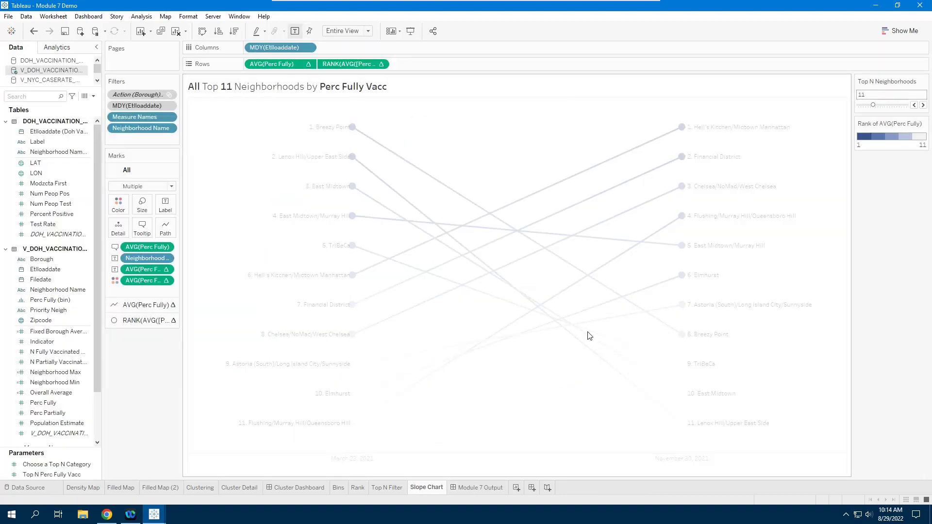
- Replace the title's missing-field placeholder with a bold Borough field, giving 'Brooklyn Top 11 Neighborhoods by Perc Fully Vacc'
double_click(342, 89)
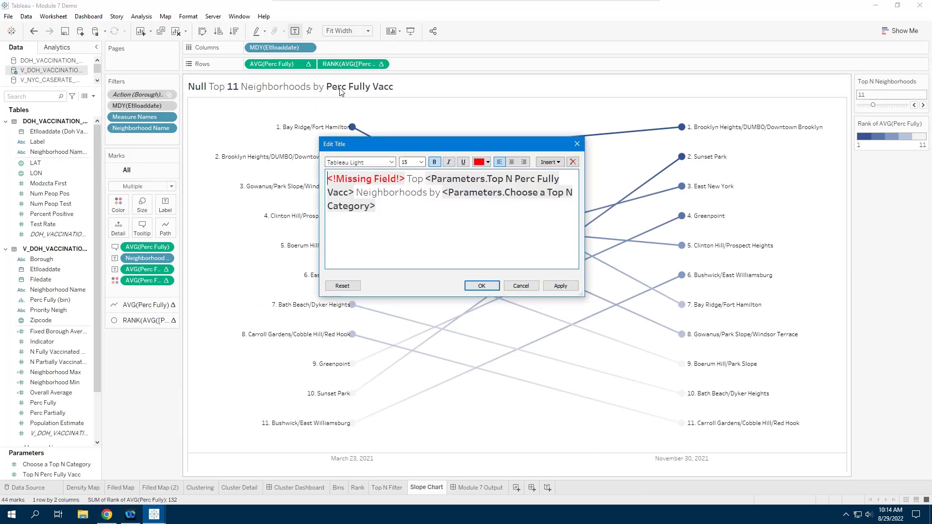
left_click(555, 162)
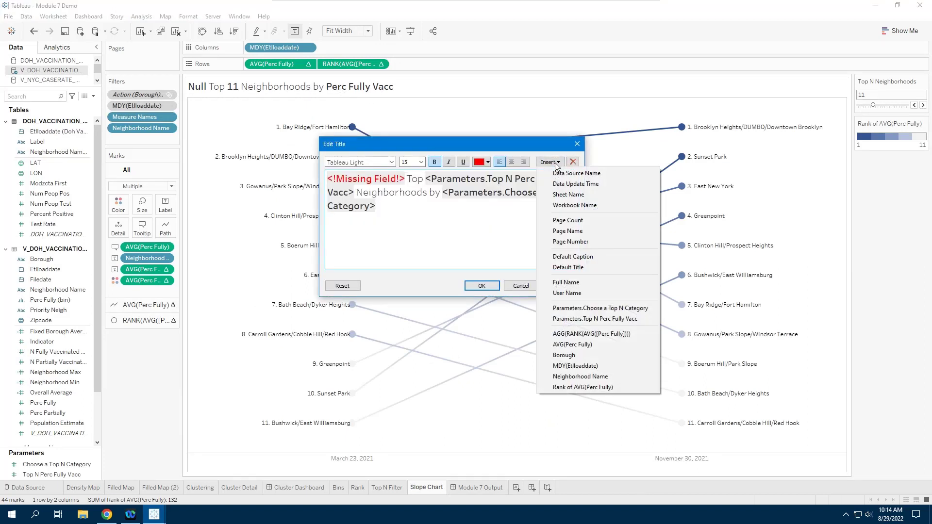
left_click(406, 181)
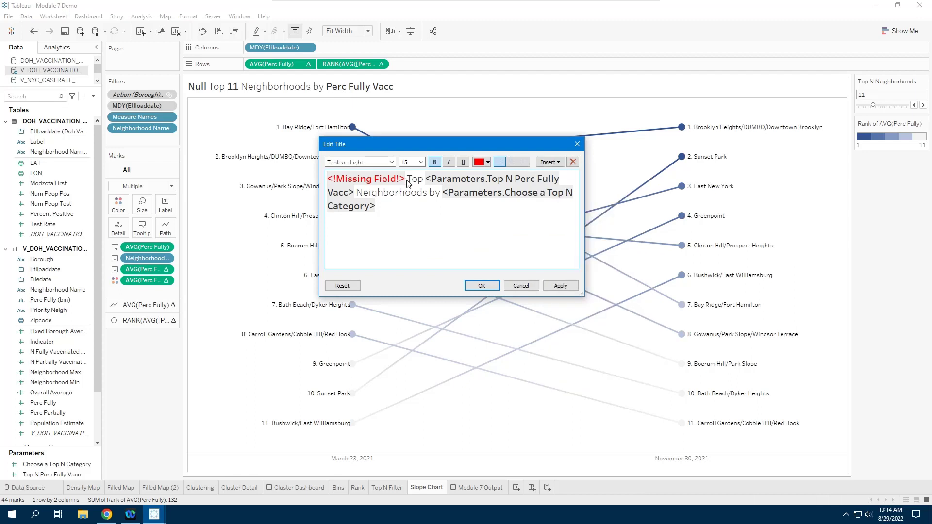
left_click_drag(405, 180, 340, 183)
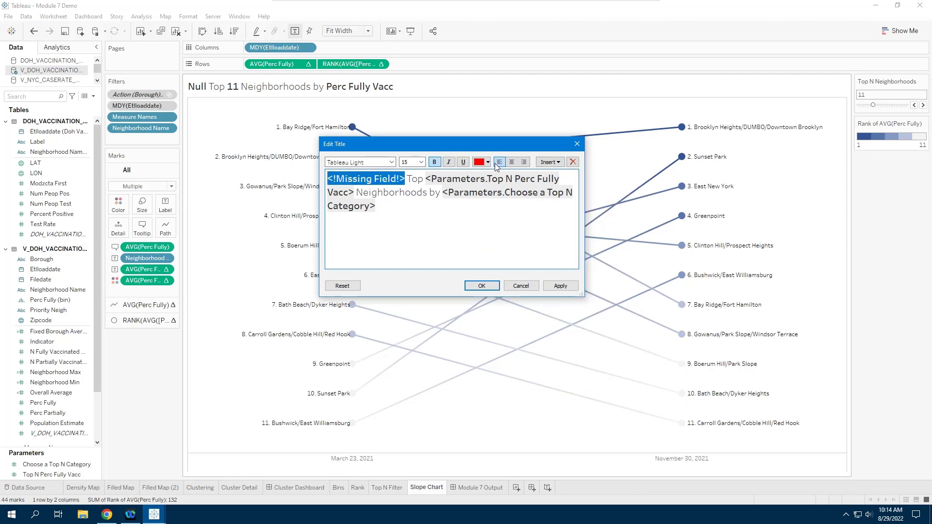
left_click(557, 164)
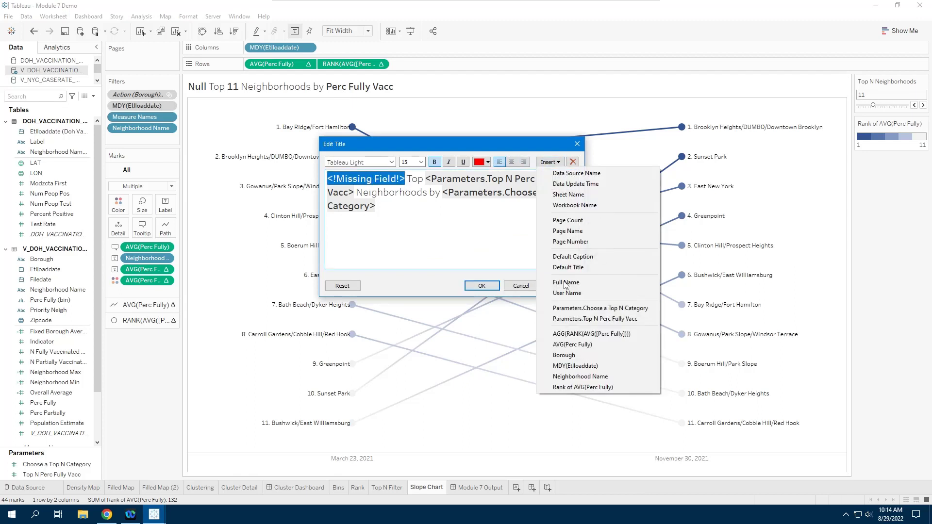
left_click(564, 355)
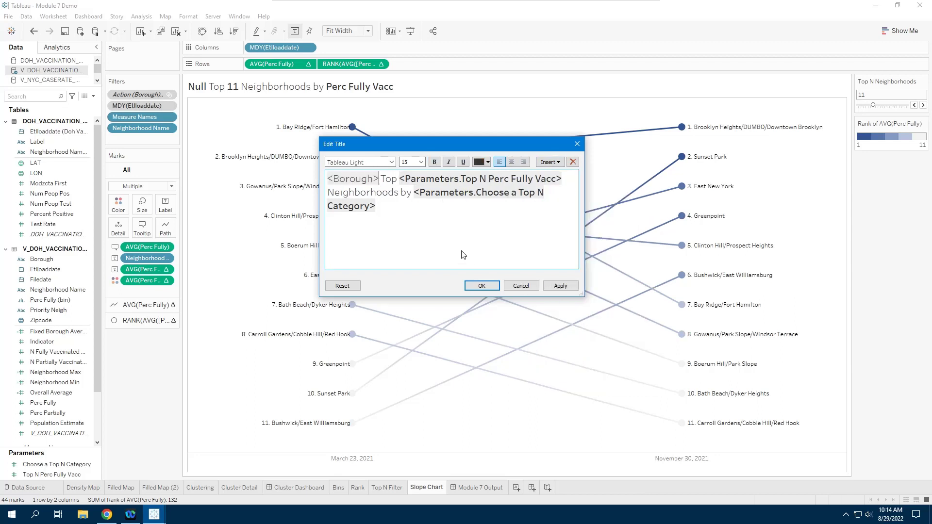
left_click(435, 162)
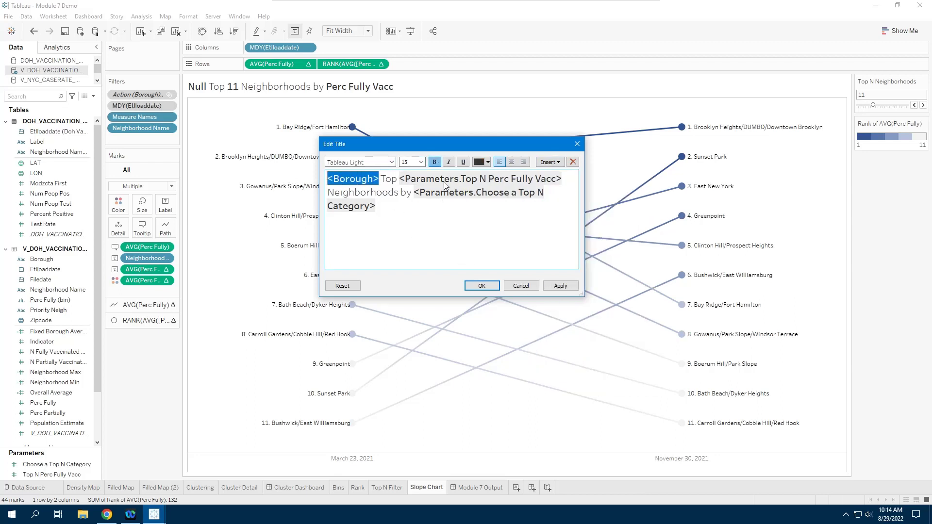
left_click(562, 286)
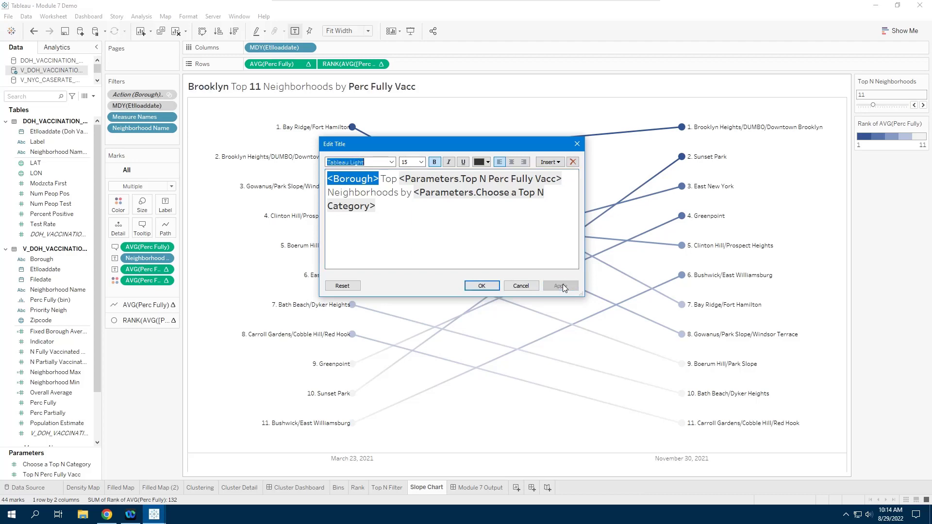
left_click(482, 286)
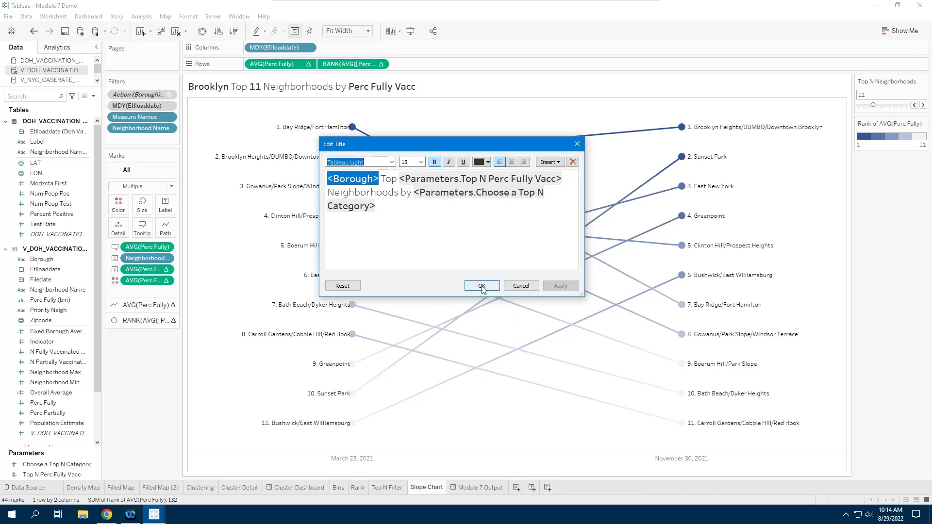
- On Module 7 Output, select Manhattan and Lincoln Square on the map, then clear the selection
left_click(471, 484)
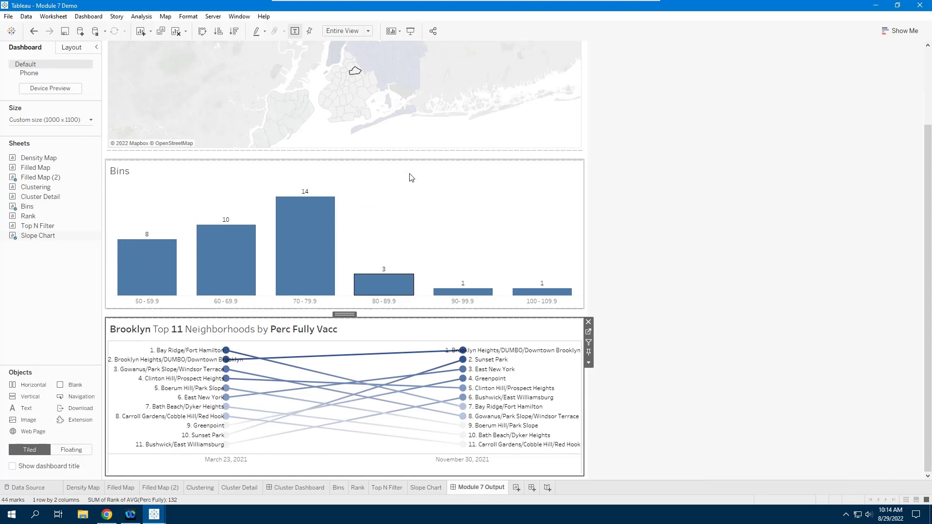
scroll(350, 139, "up", 3)
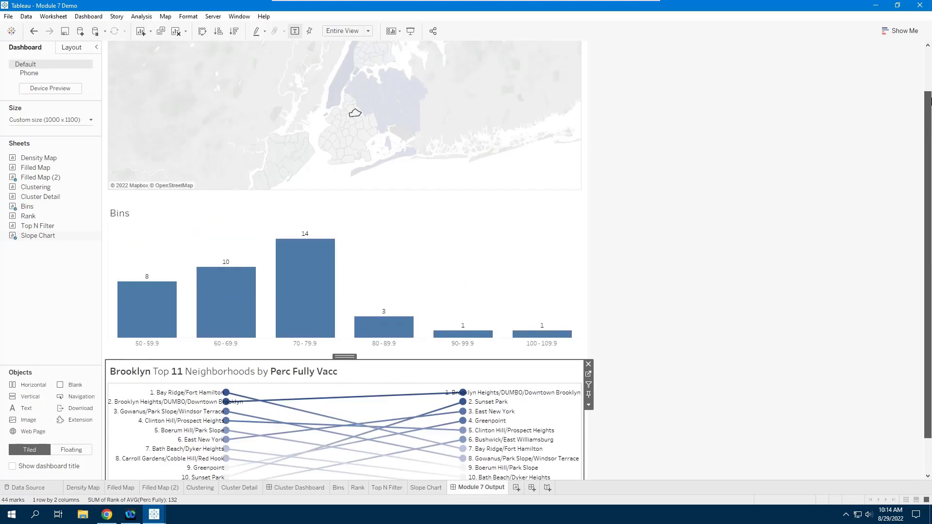
left_click(340, 136)
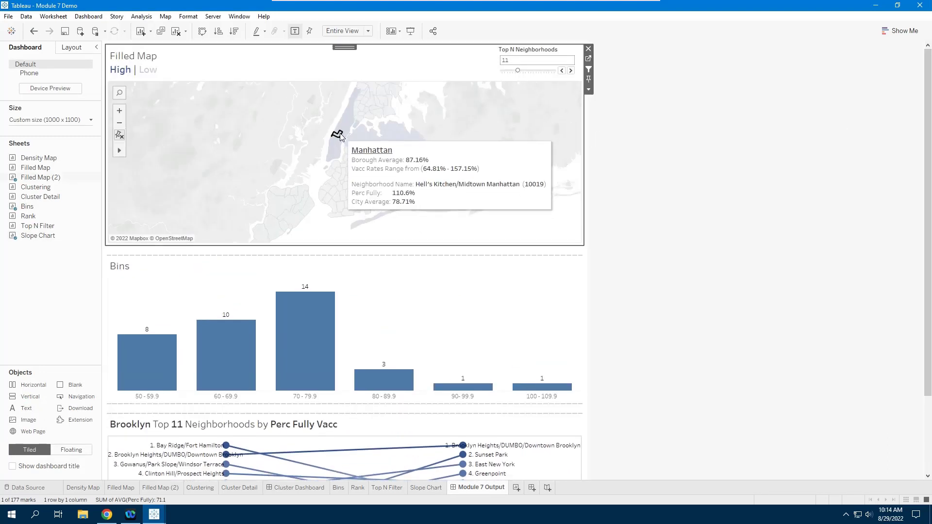
left_click(340, 136)
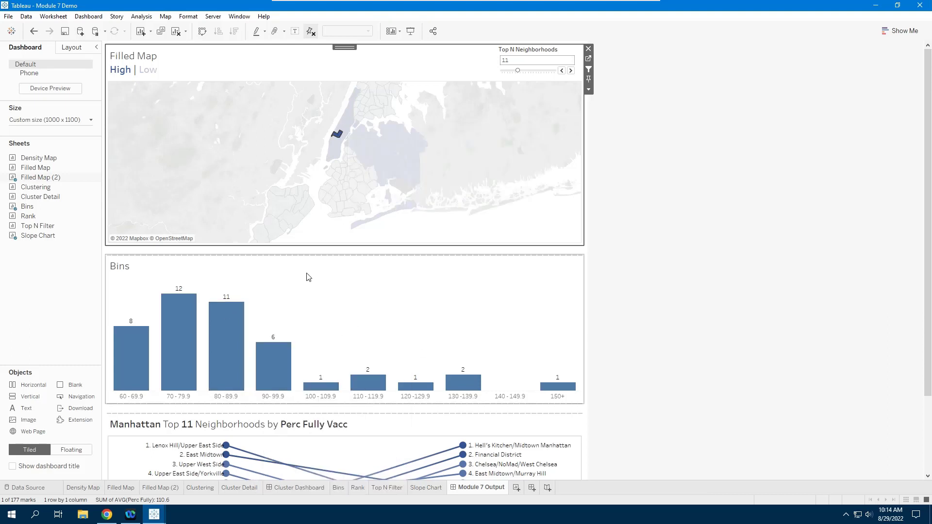
left_click(338, 134)
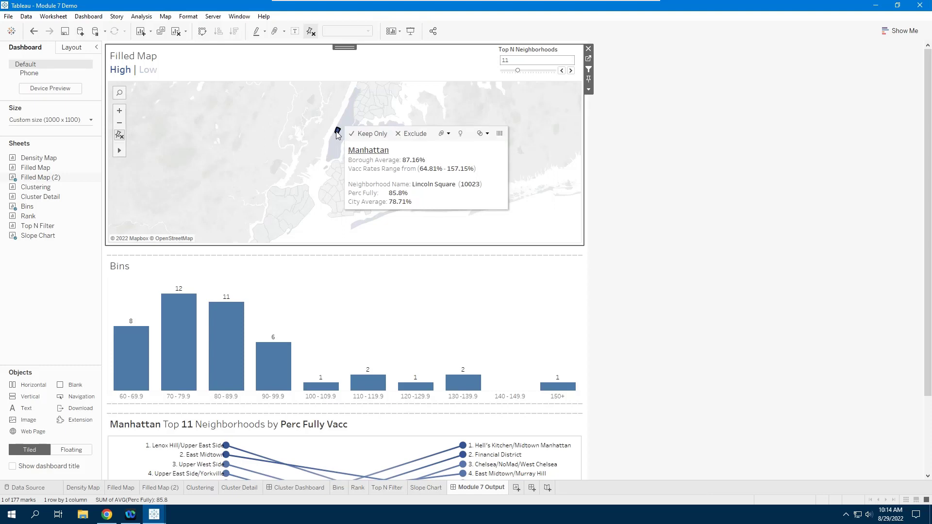
left_click(338, 135)
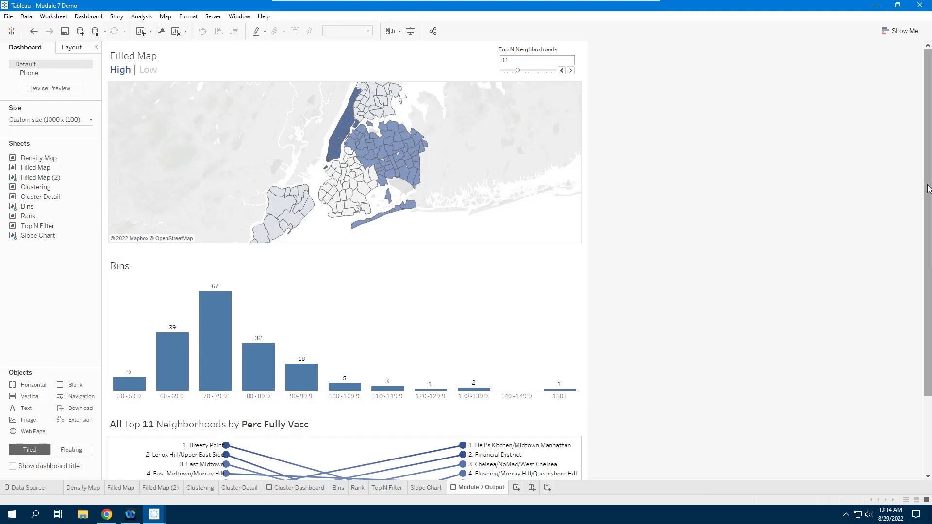
left_click_drag(927, 188, 929, 324)
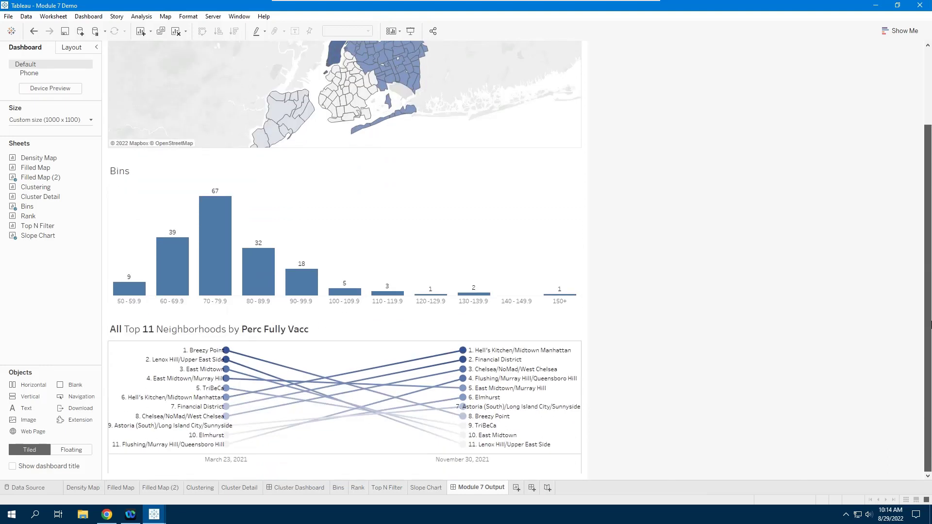
left_click(467, 199)
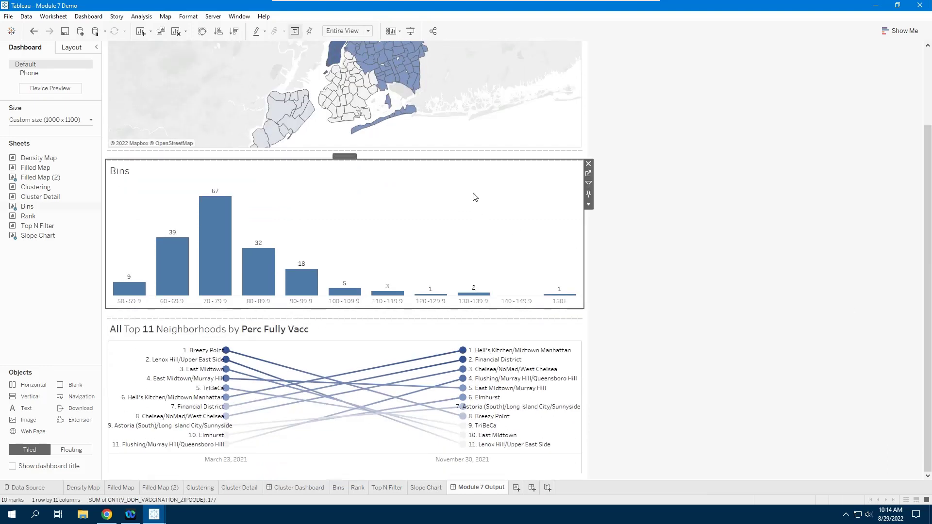
- Open the Bins worksheet and Ctrl-drag Perc Fully (bin) onto Color to shade the bars in blues
left_click(588, 175)
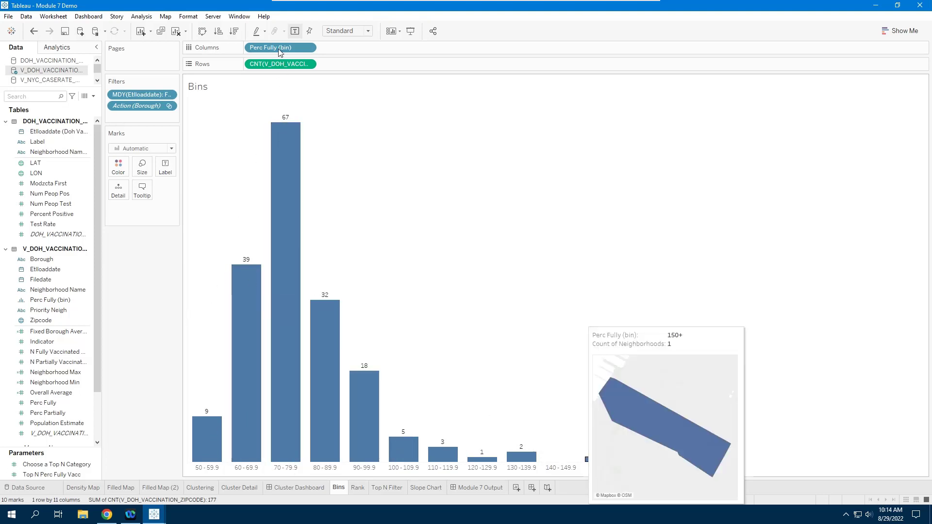
left_click_drag(278, 48, 121, 173)
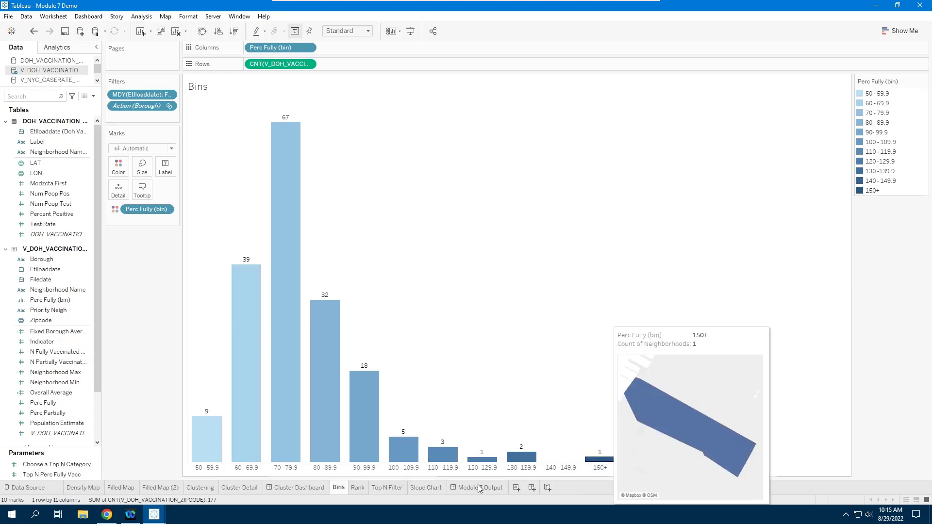
left_click(477, 487)
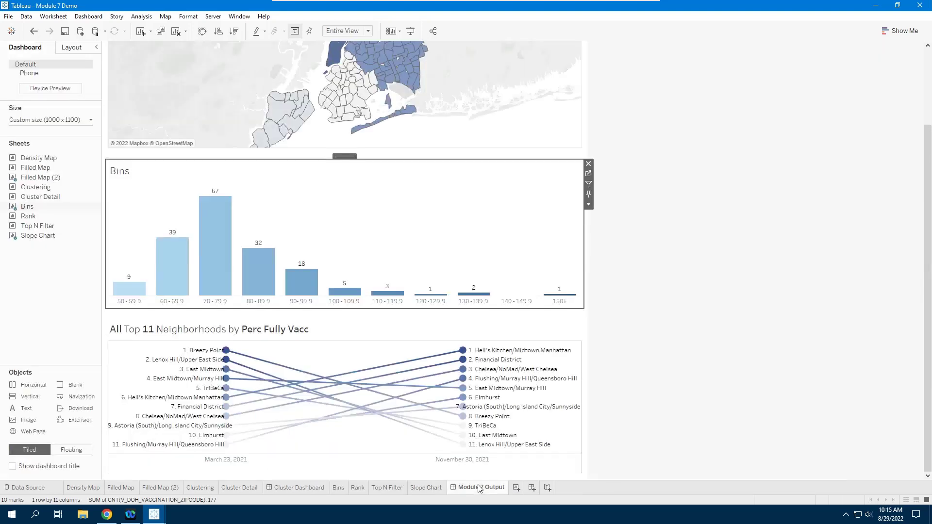
left_click(803, 287)
scroll(774, 285, "up", 1)
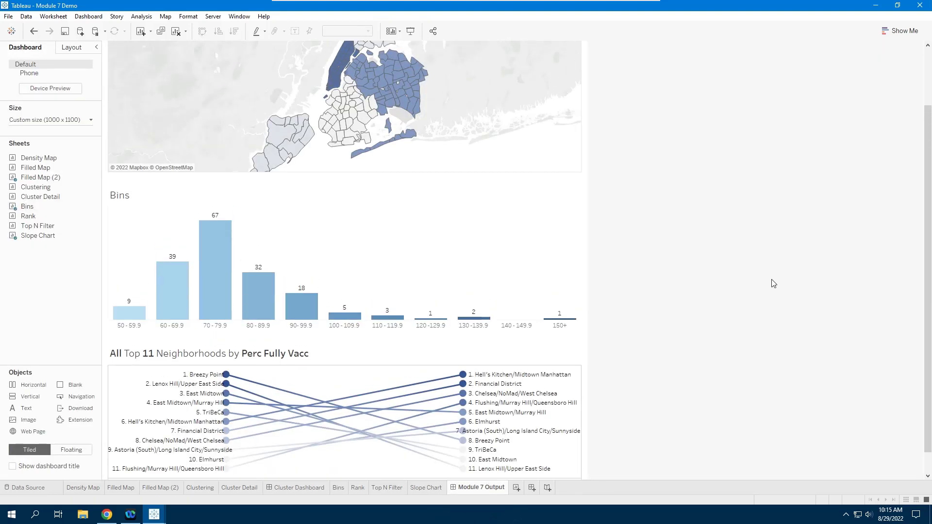
scroll(773, 284, "up", 1)
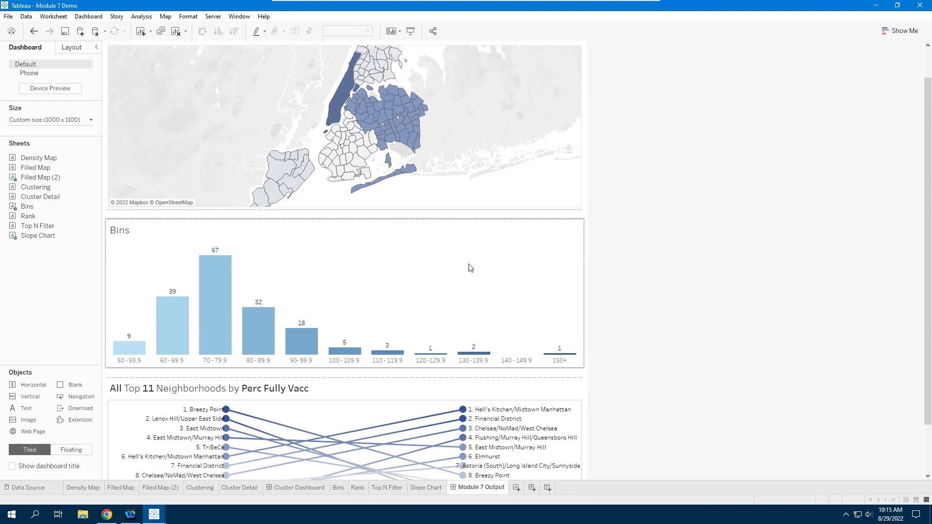
left_click(485, 248)
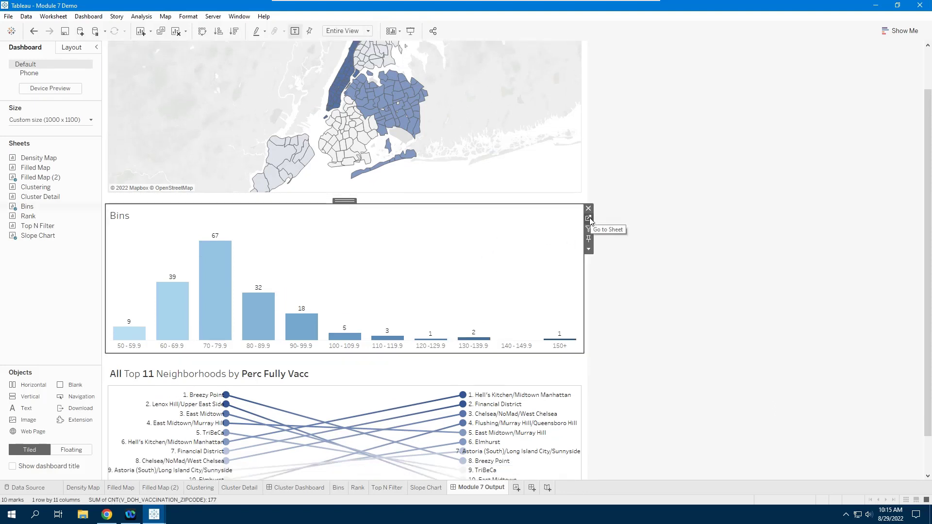
left_click(588, 219)
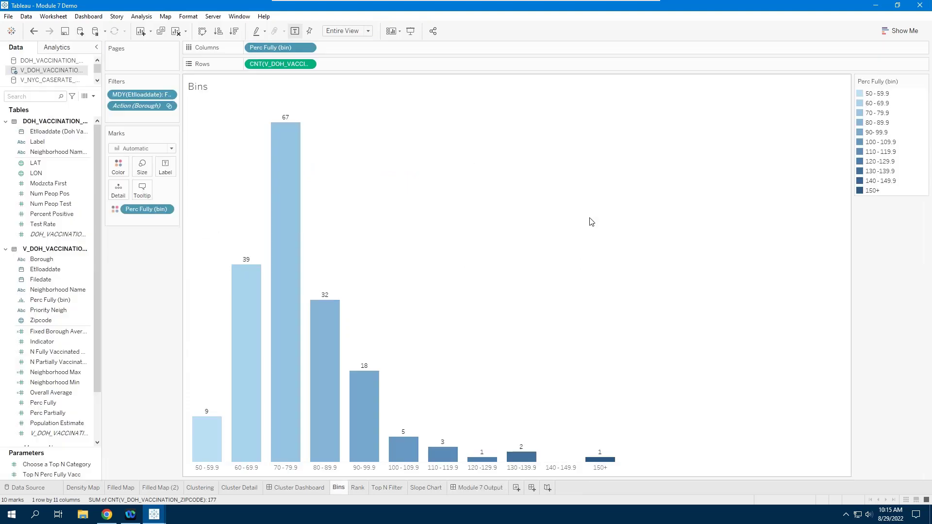
left_click(119, 170)
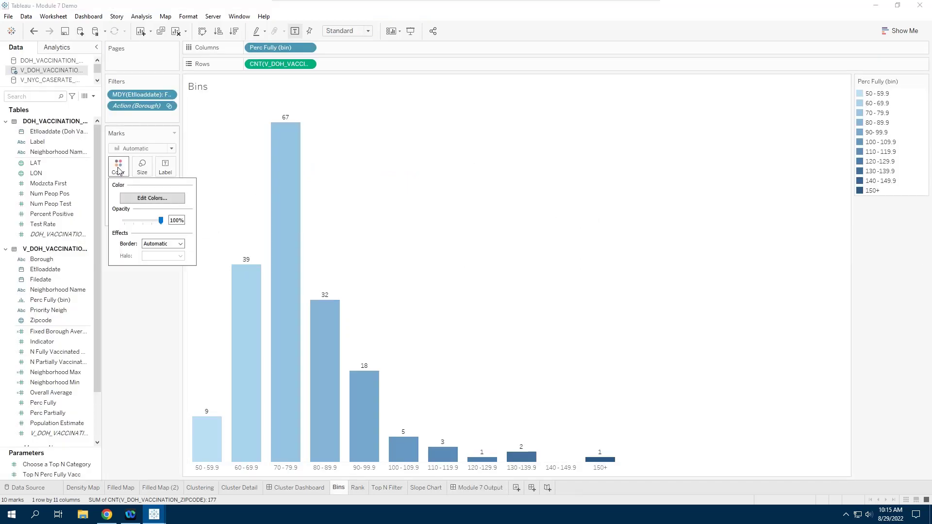
left_click(150, 200)
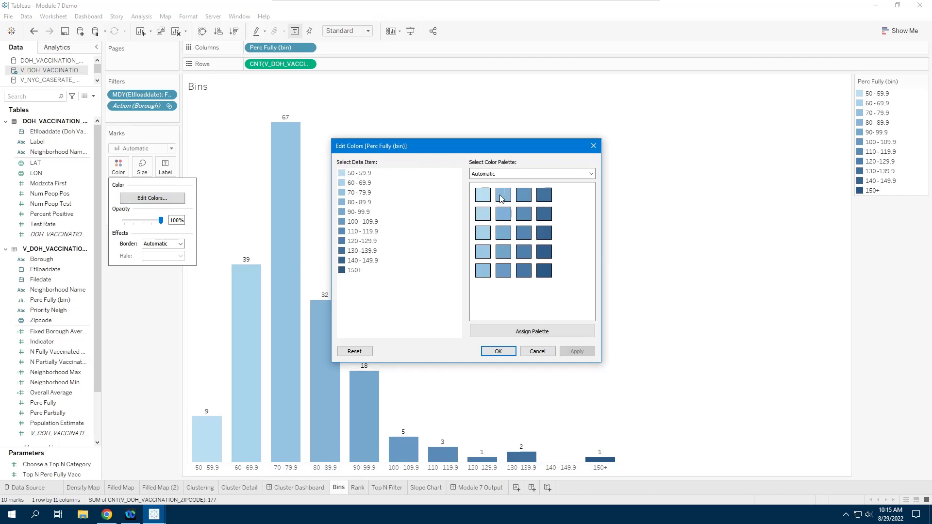
left_click(591, 174)
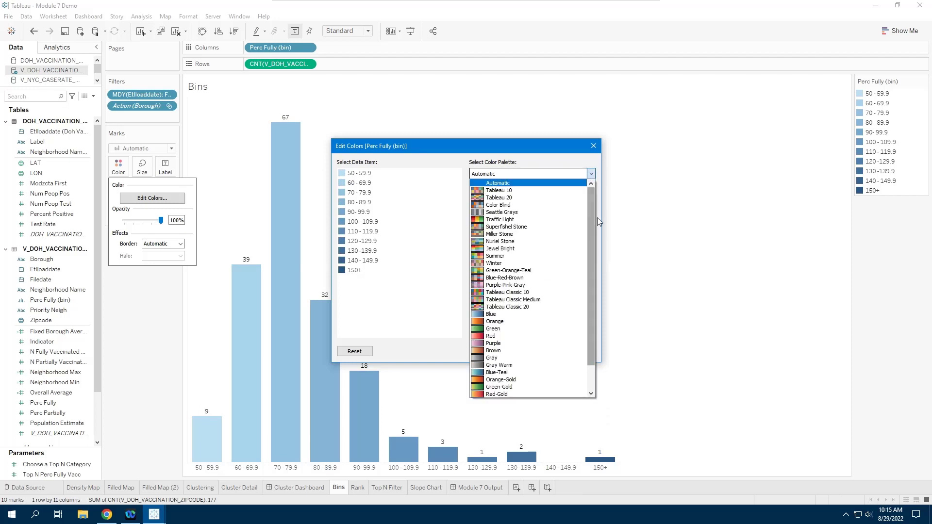
scroll(592, 213, "down", 2)
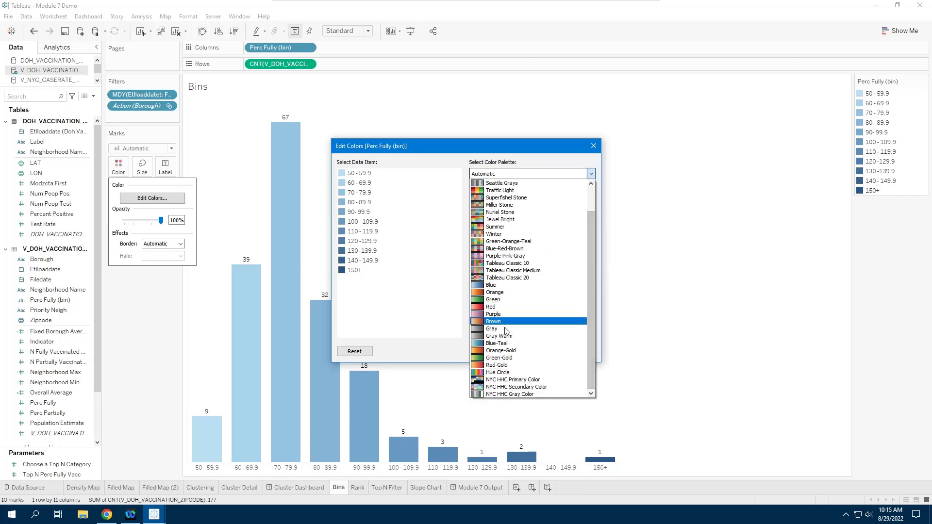
left_click(498, 286)
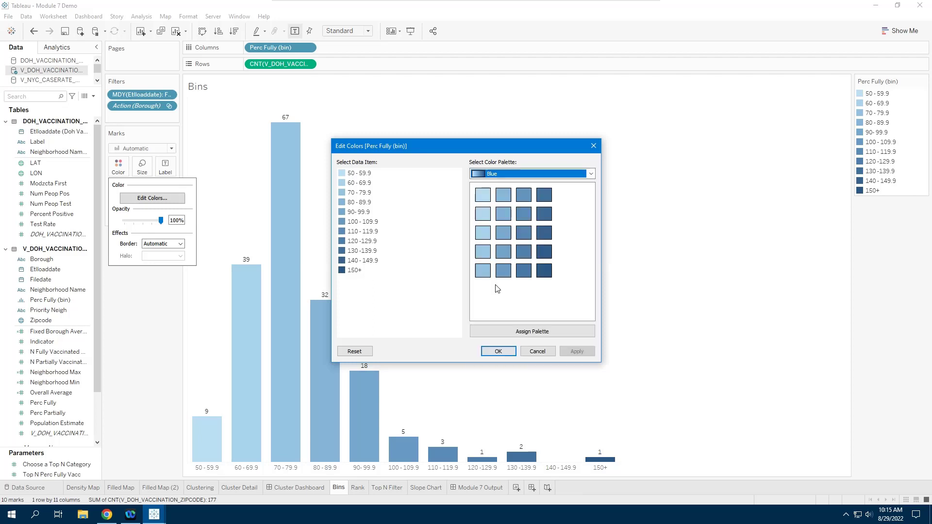
left_click(534, 352)
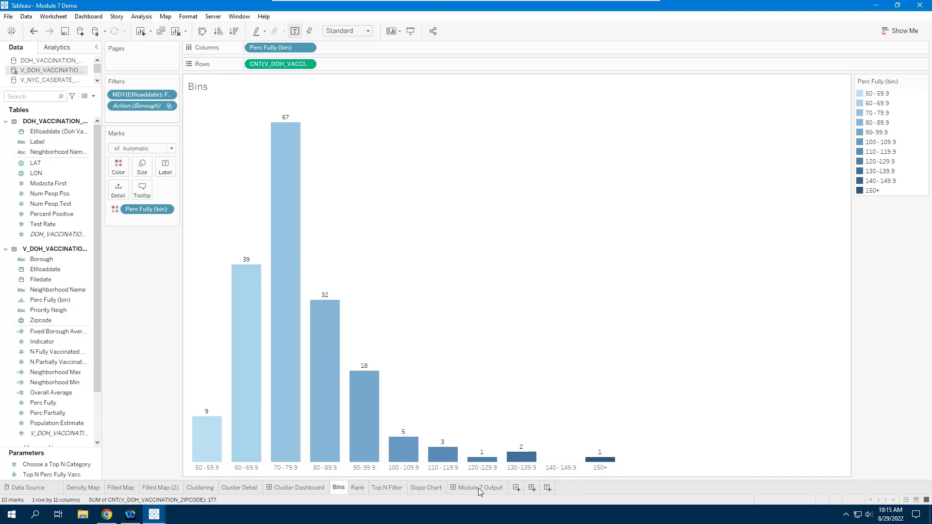
- Deselect the Bins chart on Module 7 Output and scroll back to the top of the dashboard
left_click(687, 273)
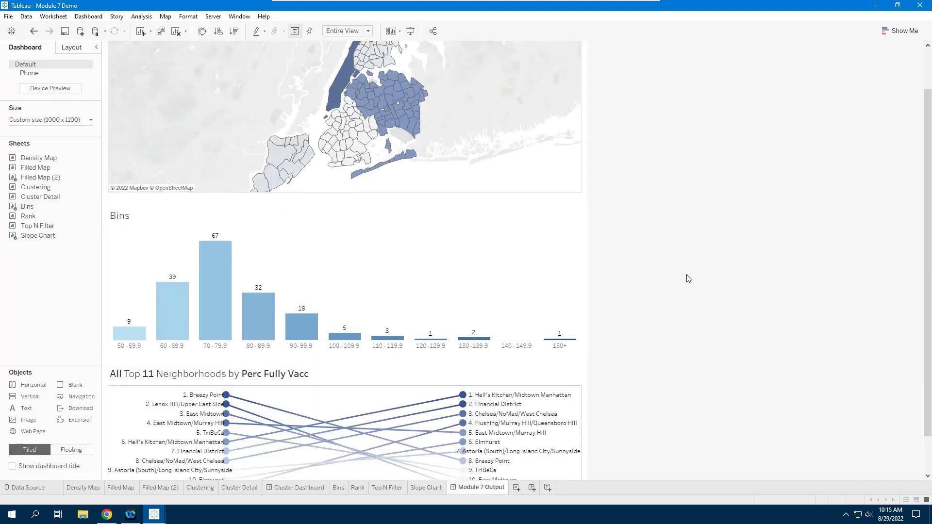
scroll(797, 216, "up", 2)
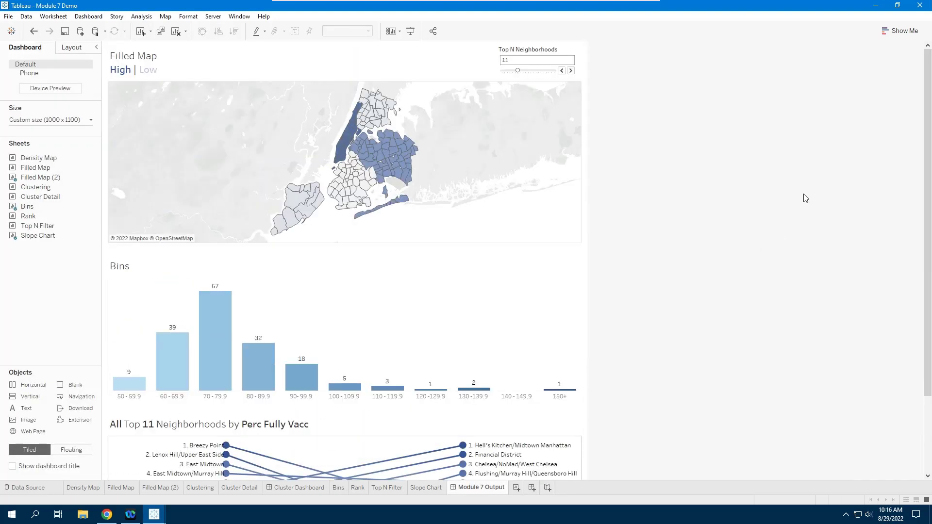